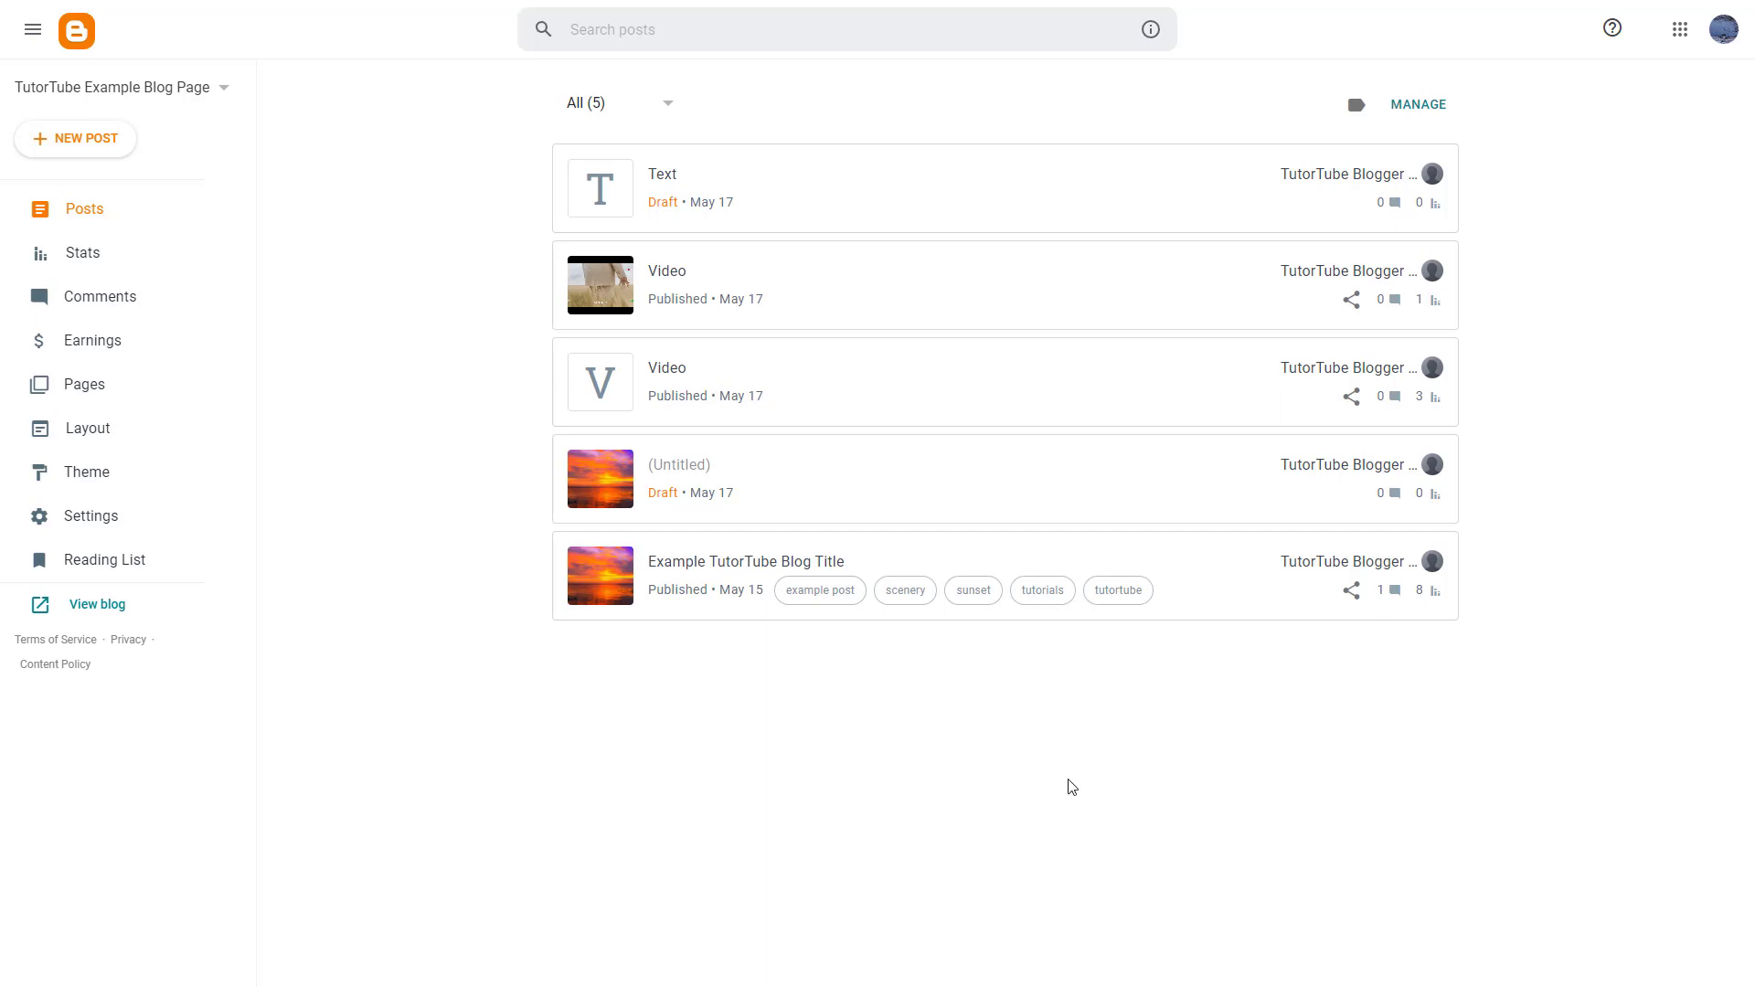
- Open the blog's Settings and scroll to Permissions, where Reader access shows Public
{"action": "left_click", "coordinate": [133, 531]}
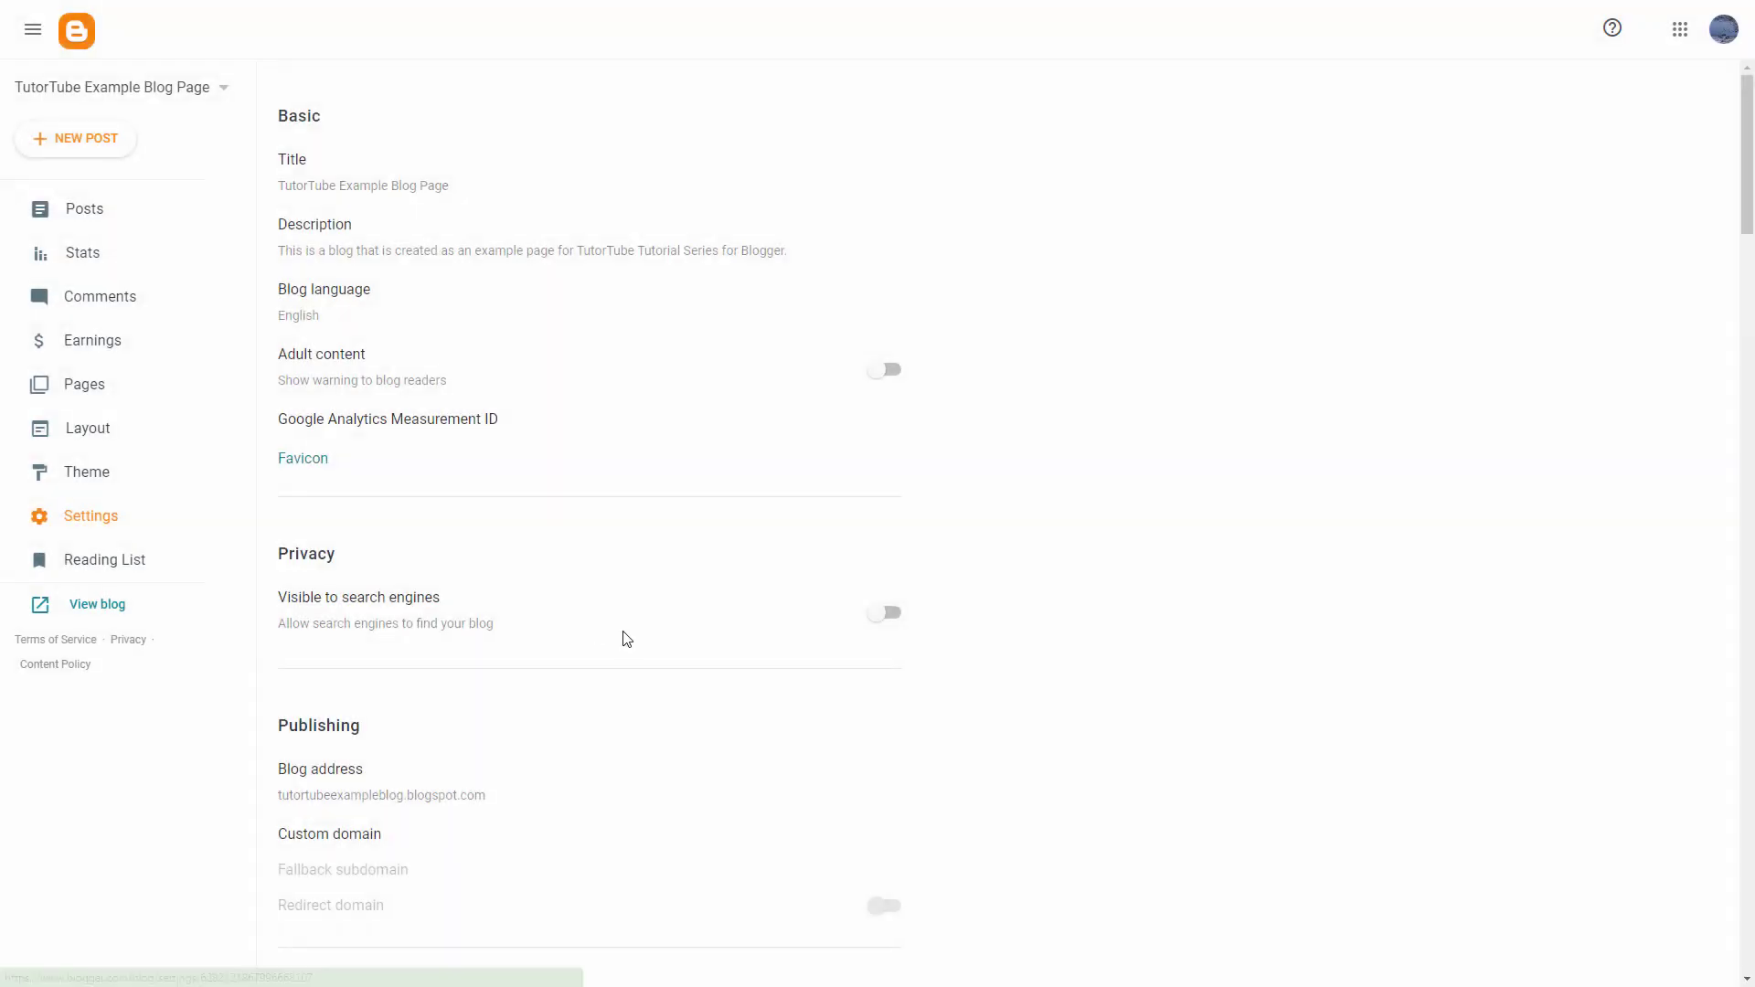
{"action": "scroll", "coordinate": [663, 637], "scroll_direction": "down", "scroll_amount": 7}
{"action": "scroll", "coordinate": [665, 637], "scroll_direction": "up", "scroll_amount": 2}
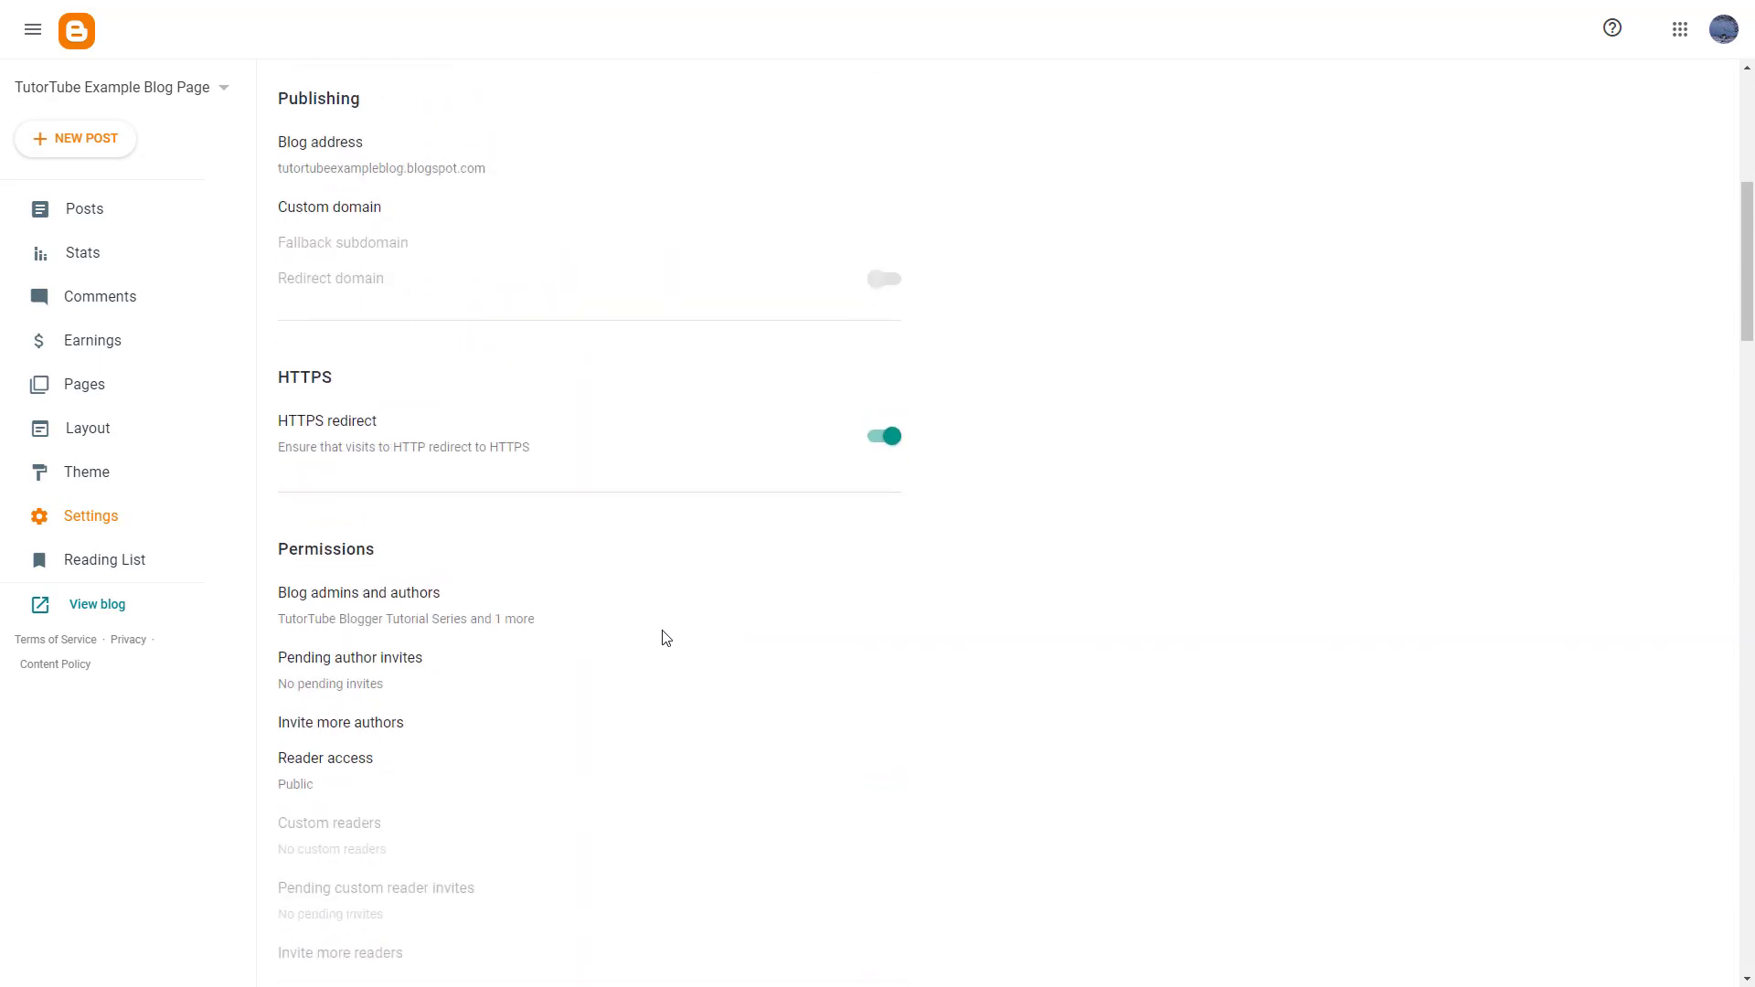
{"action": "scroll", "coordinate": [665, 635], "scroll_direction": "down", "scroll_amount": 10}
{"action": "scroll", "coordinate": [665, 633], "scroll_direction": "down", "scroll_amount": 2}
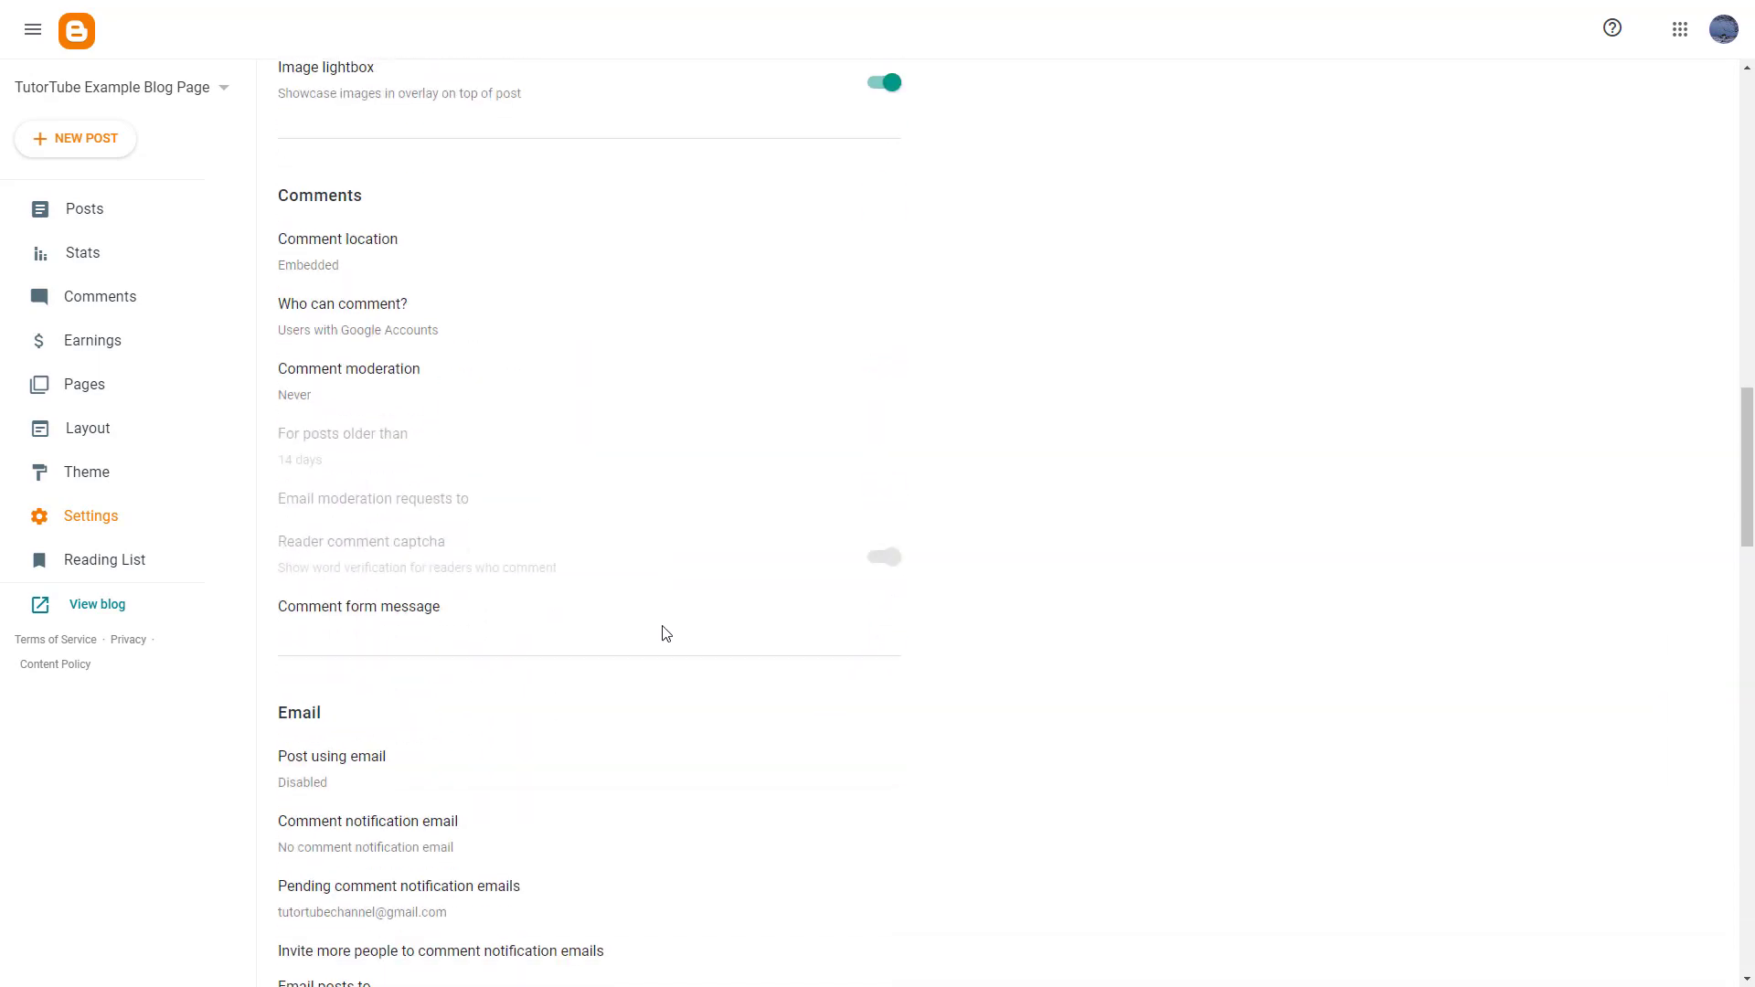
{"action": "scroll", "coordinate": [664, 633], "scroll_direction": "up", "scroll_amount": 6}
{"action": "scroll", "coordinate": [665, 633], "scroll_direction": "up", "scroll_amount": 8}
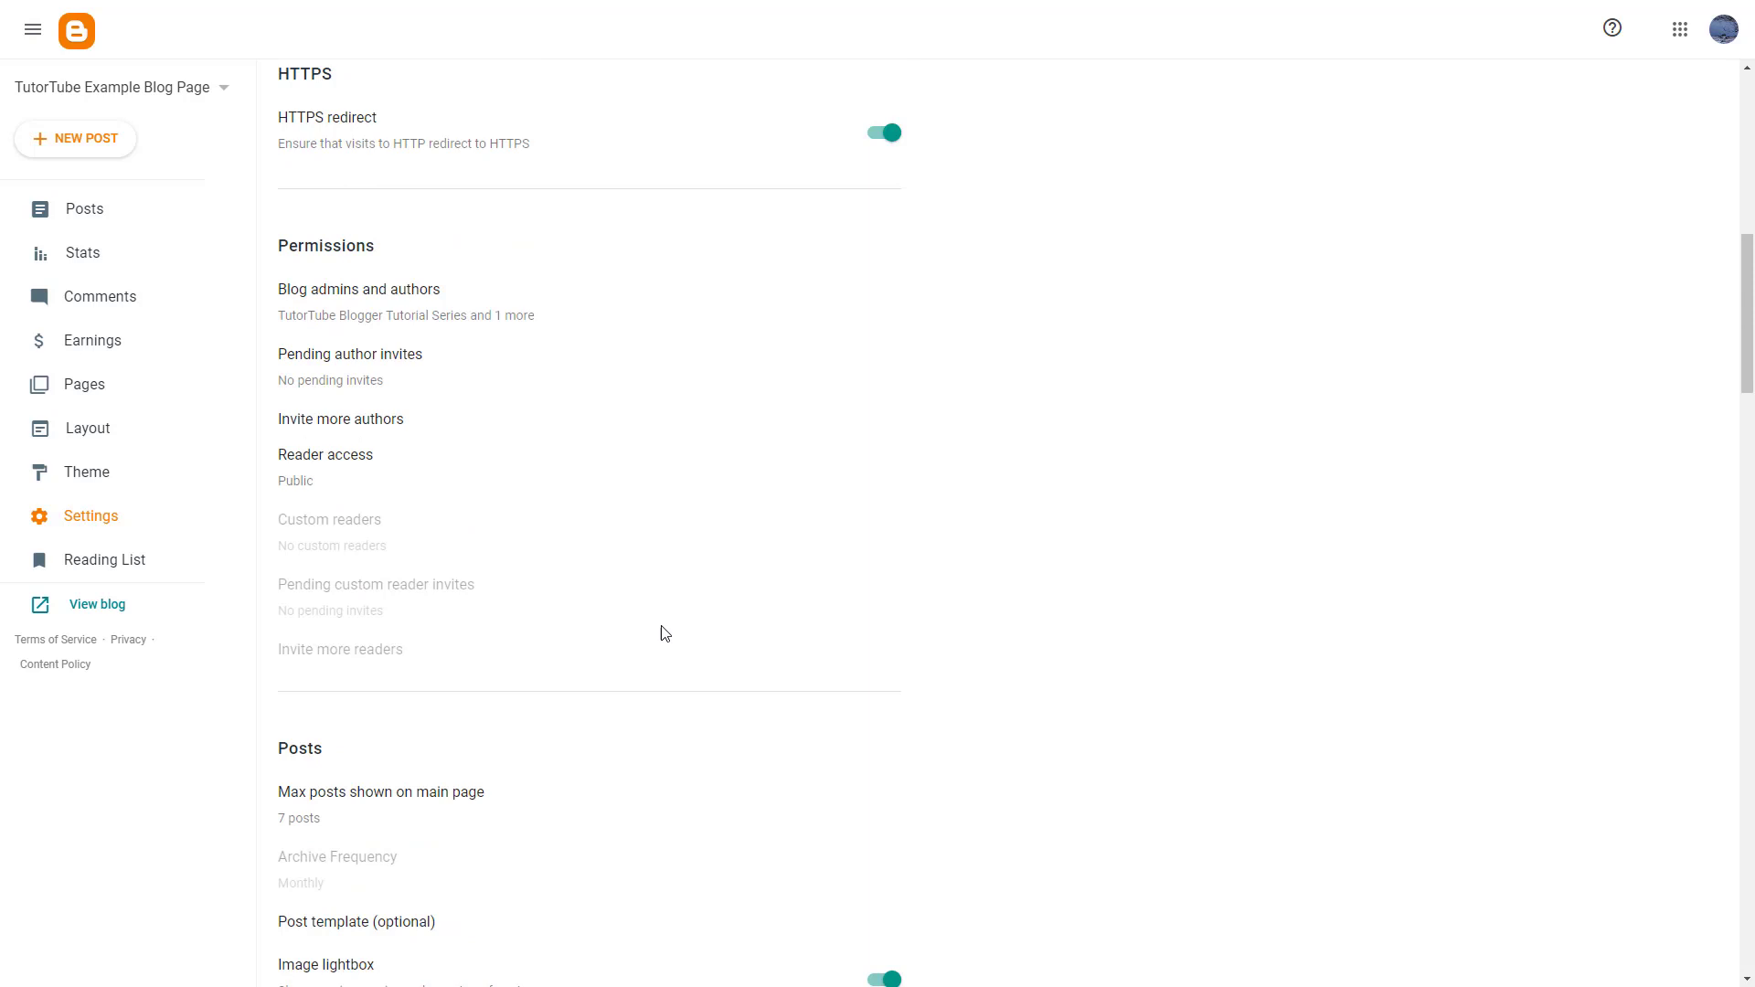
{"action": "scroll", "coordinate": [607, 631], "scroll_direction": "down", "scroll_amount": 2}
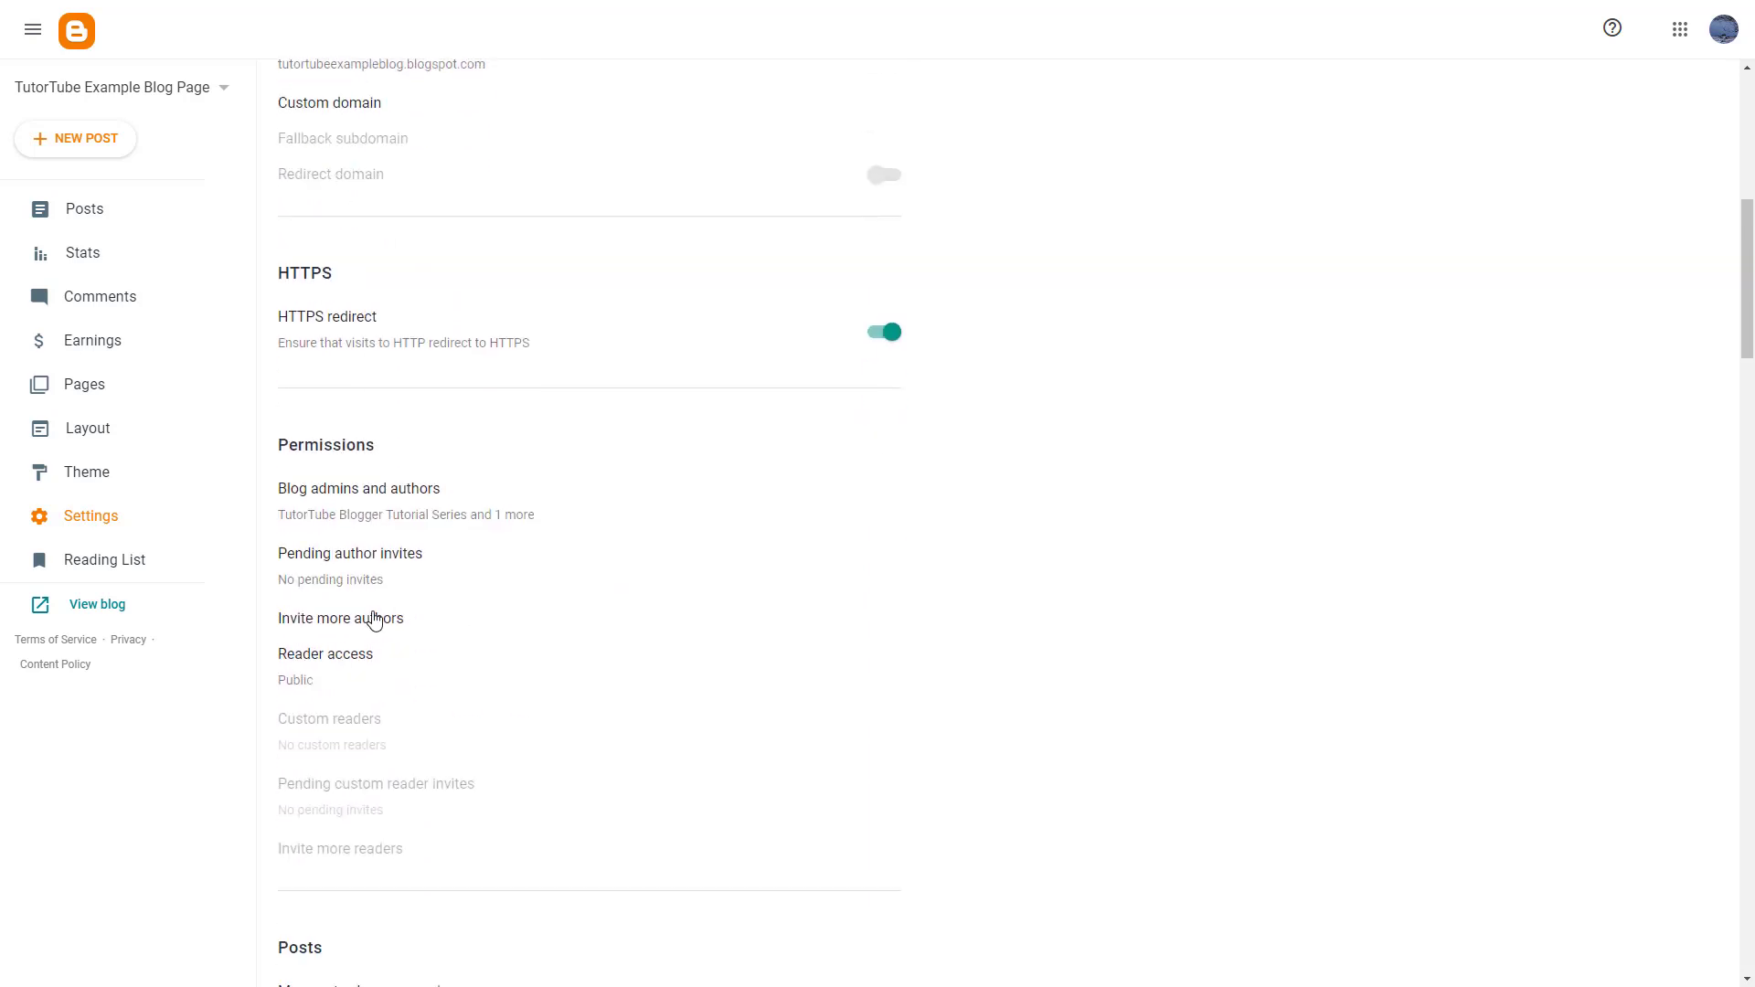
- Change Reader access from Public to Private to authors and save it
{"action": "left_click", "coordinate": [321, 668]}
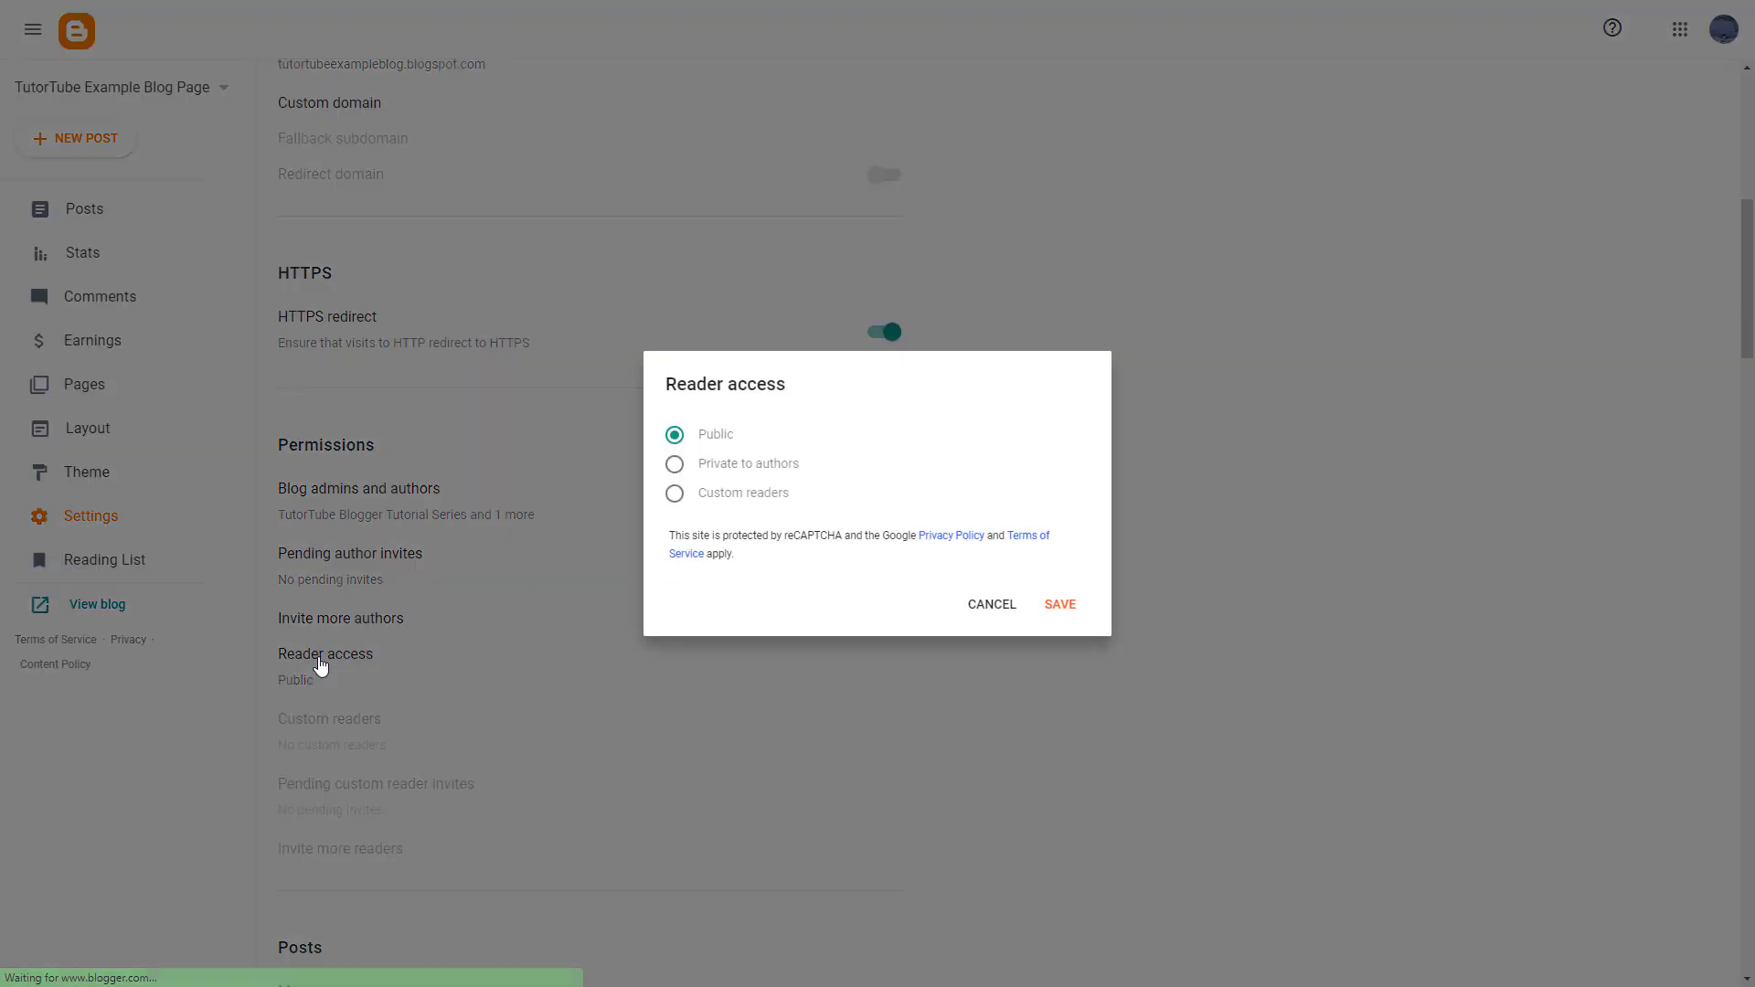
{"action": "left_click", "coordinate": [682, 469]}
{"action": "left_click", "coordinate": [1068, 612]}
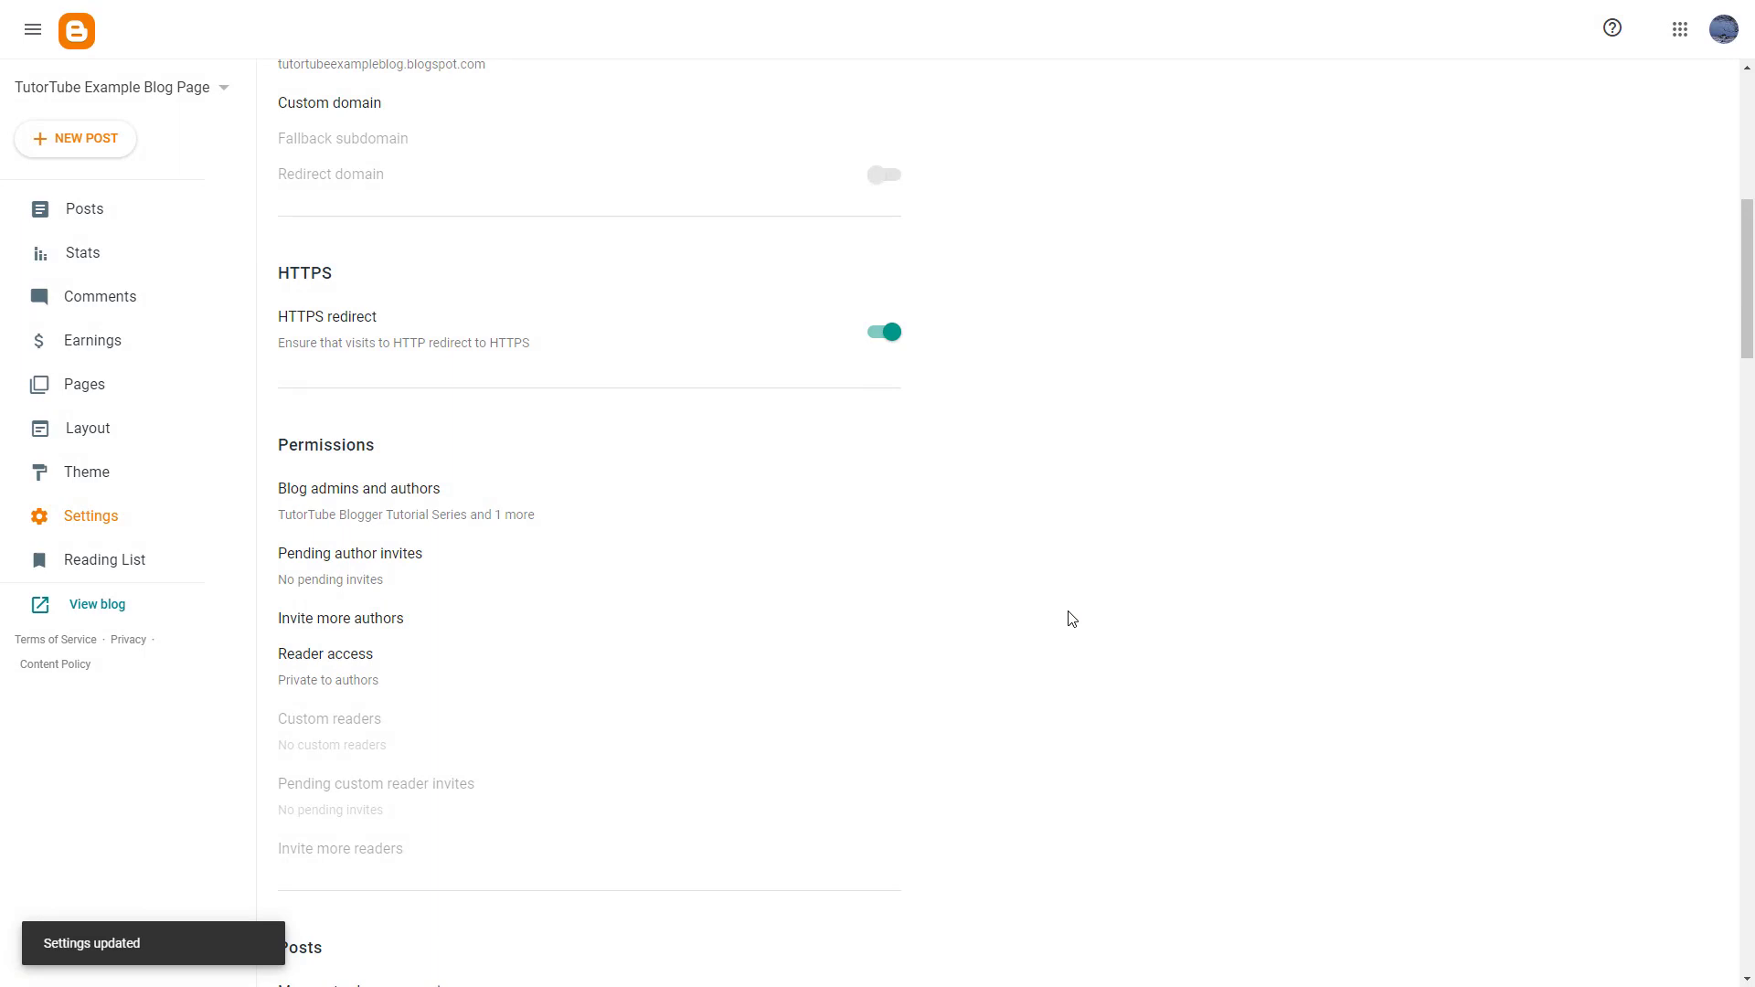
- Open the Blog admins and authors list, which shows one admin and one author
{"action": "left_click", "coordinate": [422, 512]}
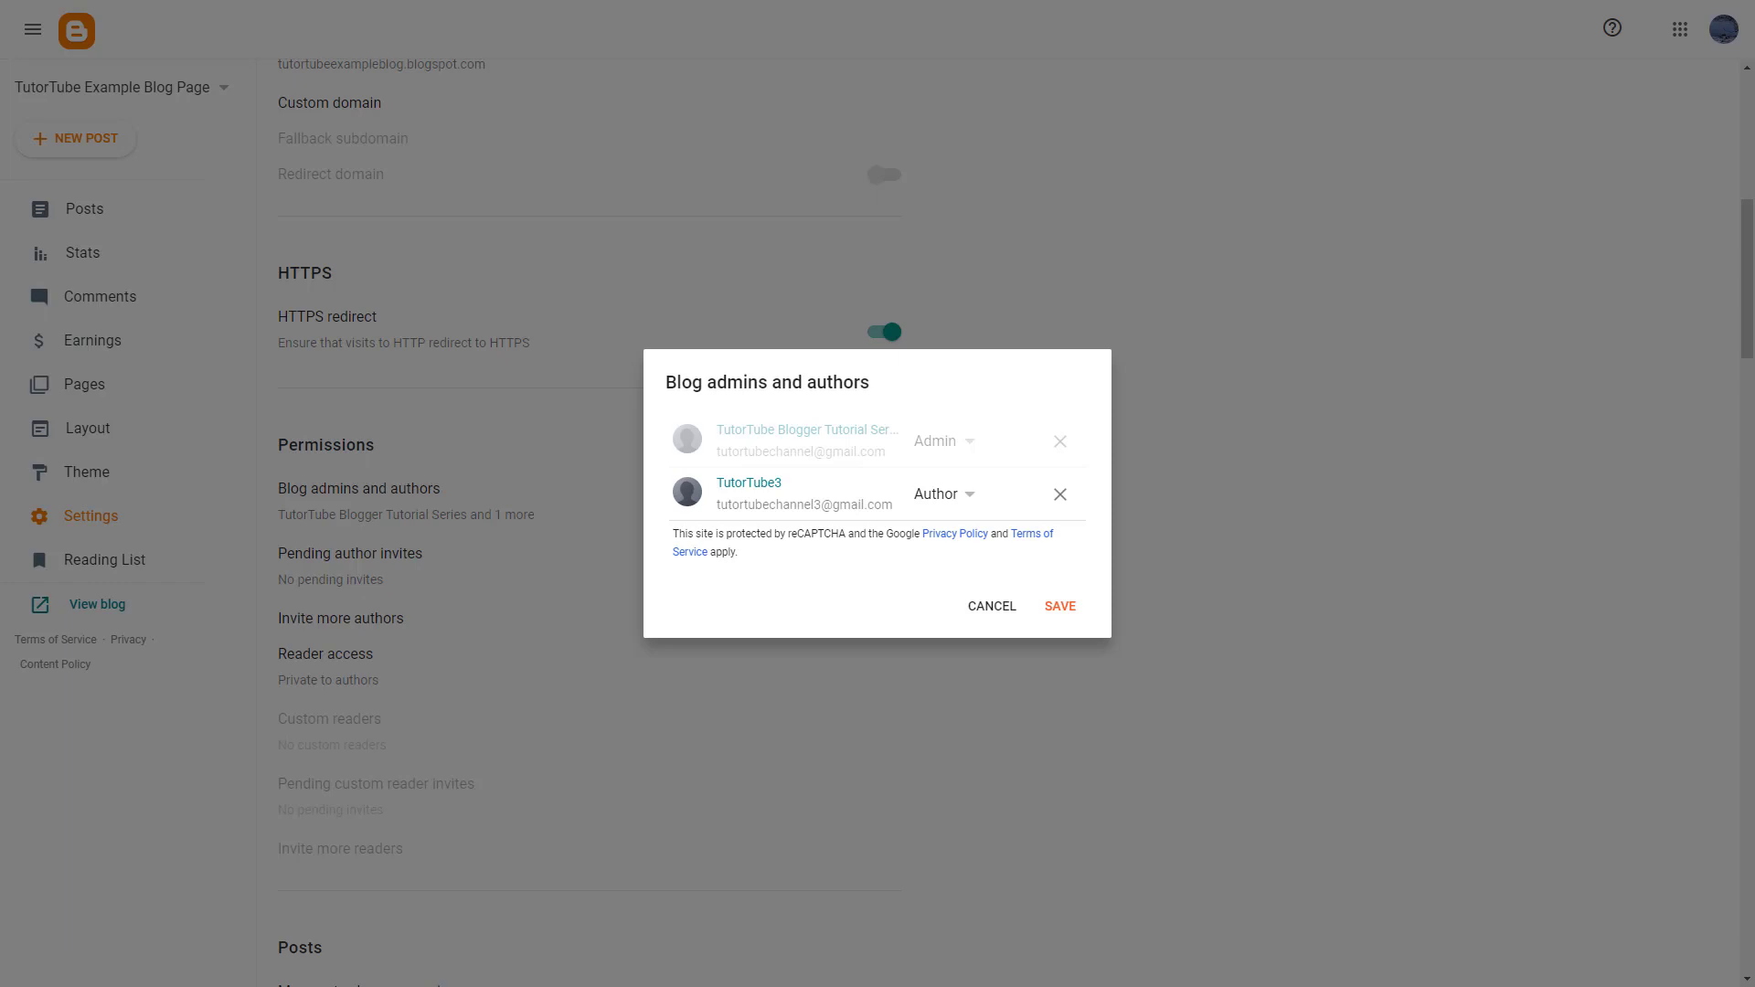
- In the second Blogger window, open the live blog in a new tab
{"action": "left_click_drag", "start_coordinate": [1737, 228], "coordinate": [885, 212]}
{"action": "left_click", "coordinate": [436, 297]}
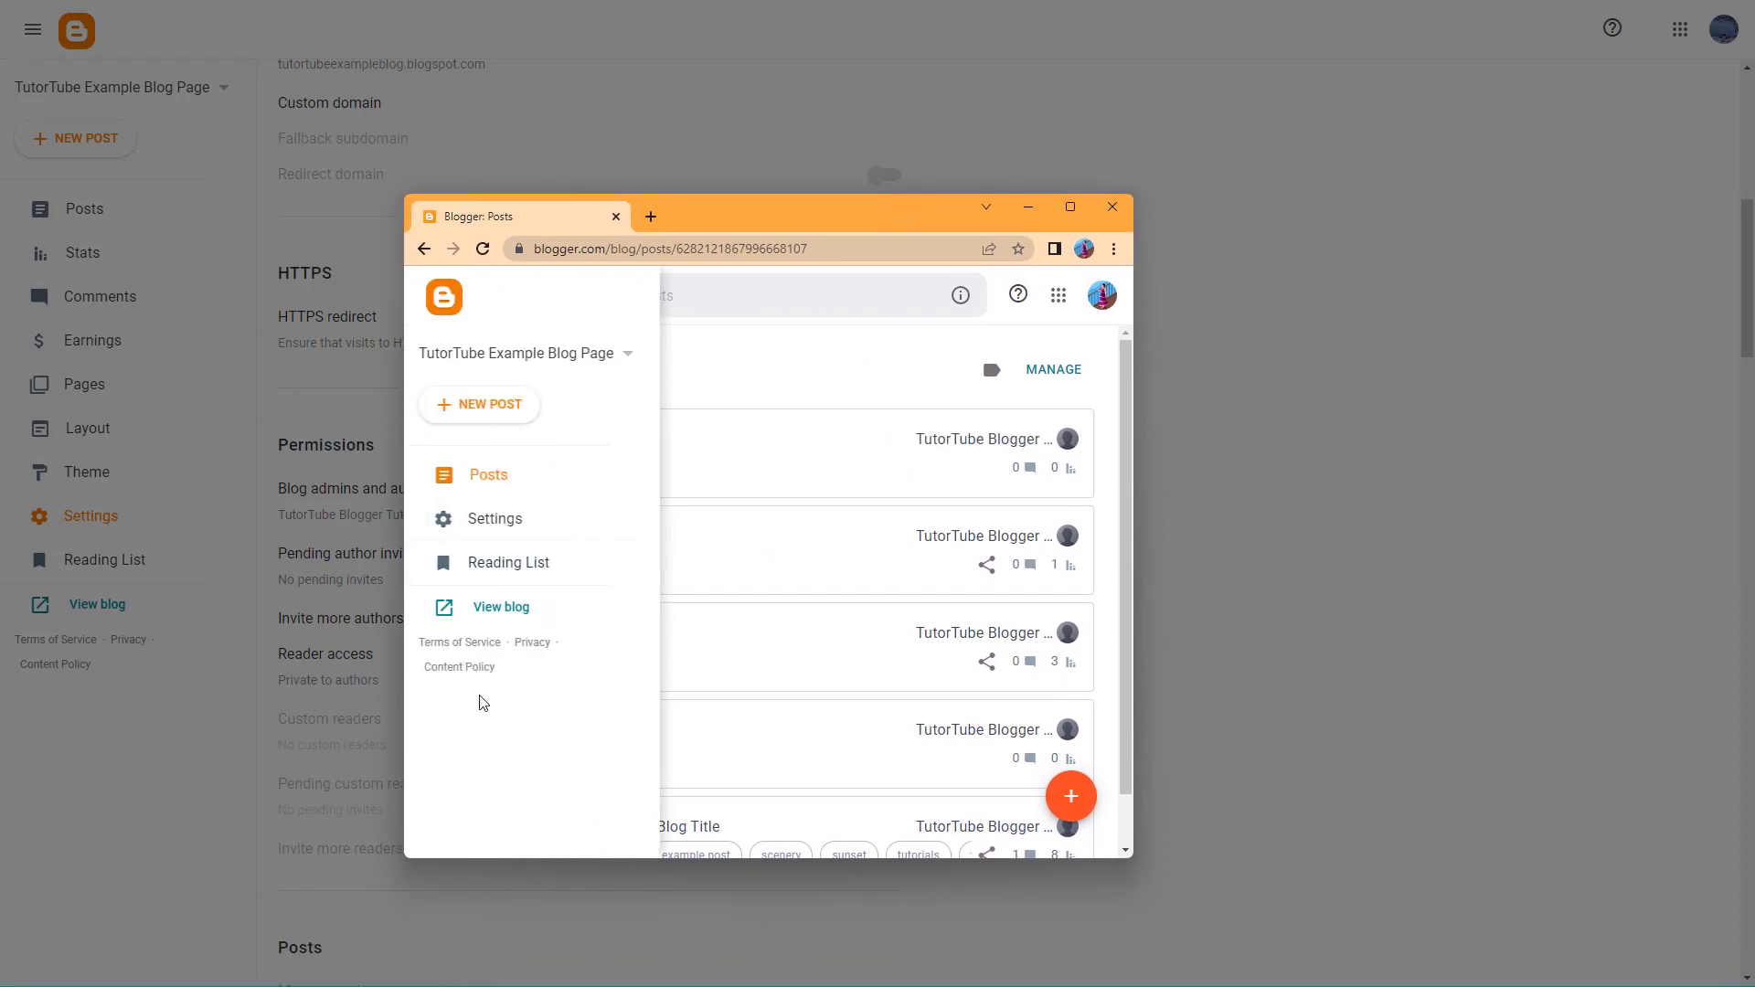
{"action": "left_click", "coordinate": [482, 607]}
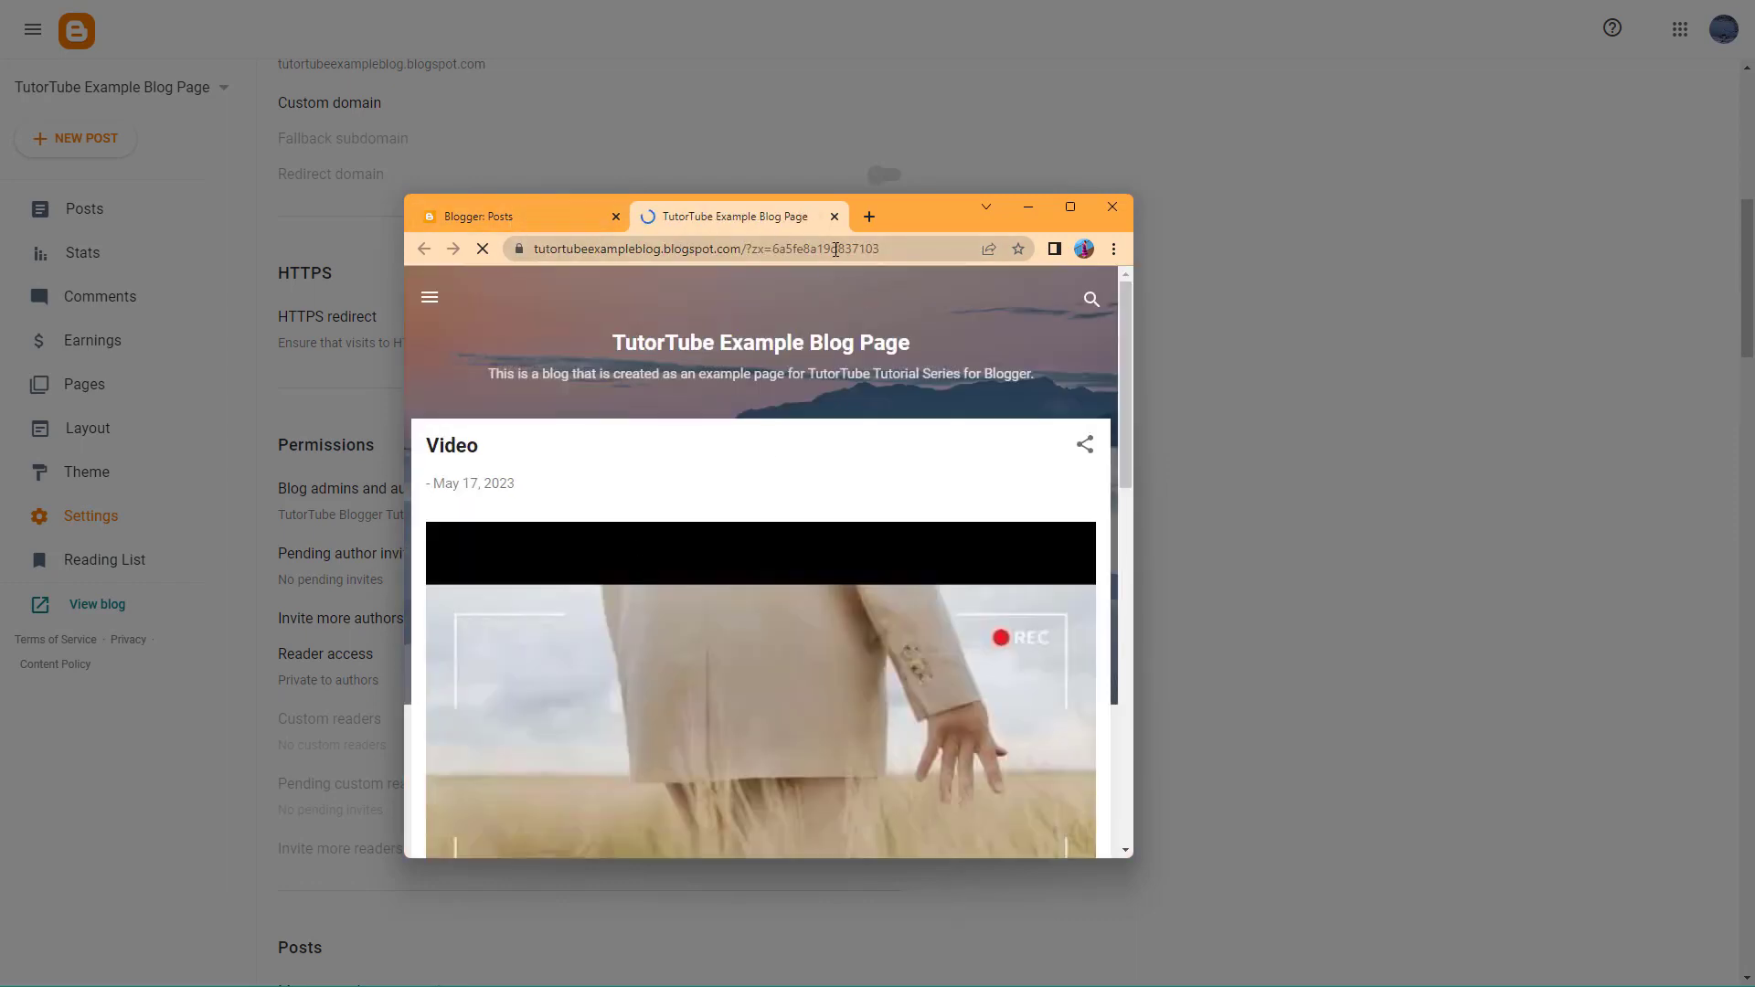
- Load the blog's address in an Incognito window, confirm it asks for Google sign-in, then close it
{"action": "left_click_drag", "start_coordinate": [719, 256], "coordinate": [638, 272]}
{"action": "key", "text": "ctrl+c"}
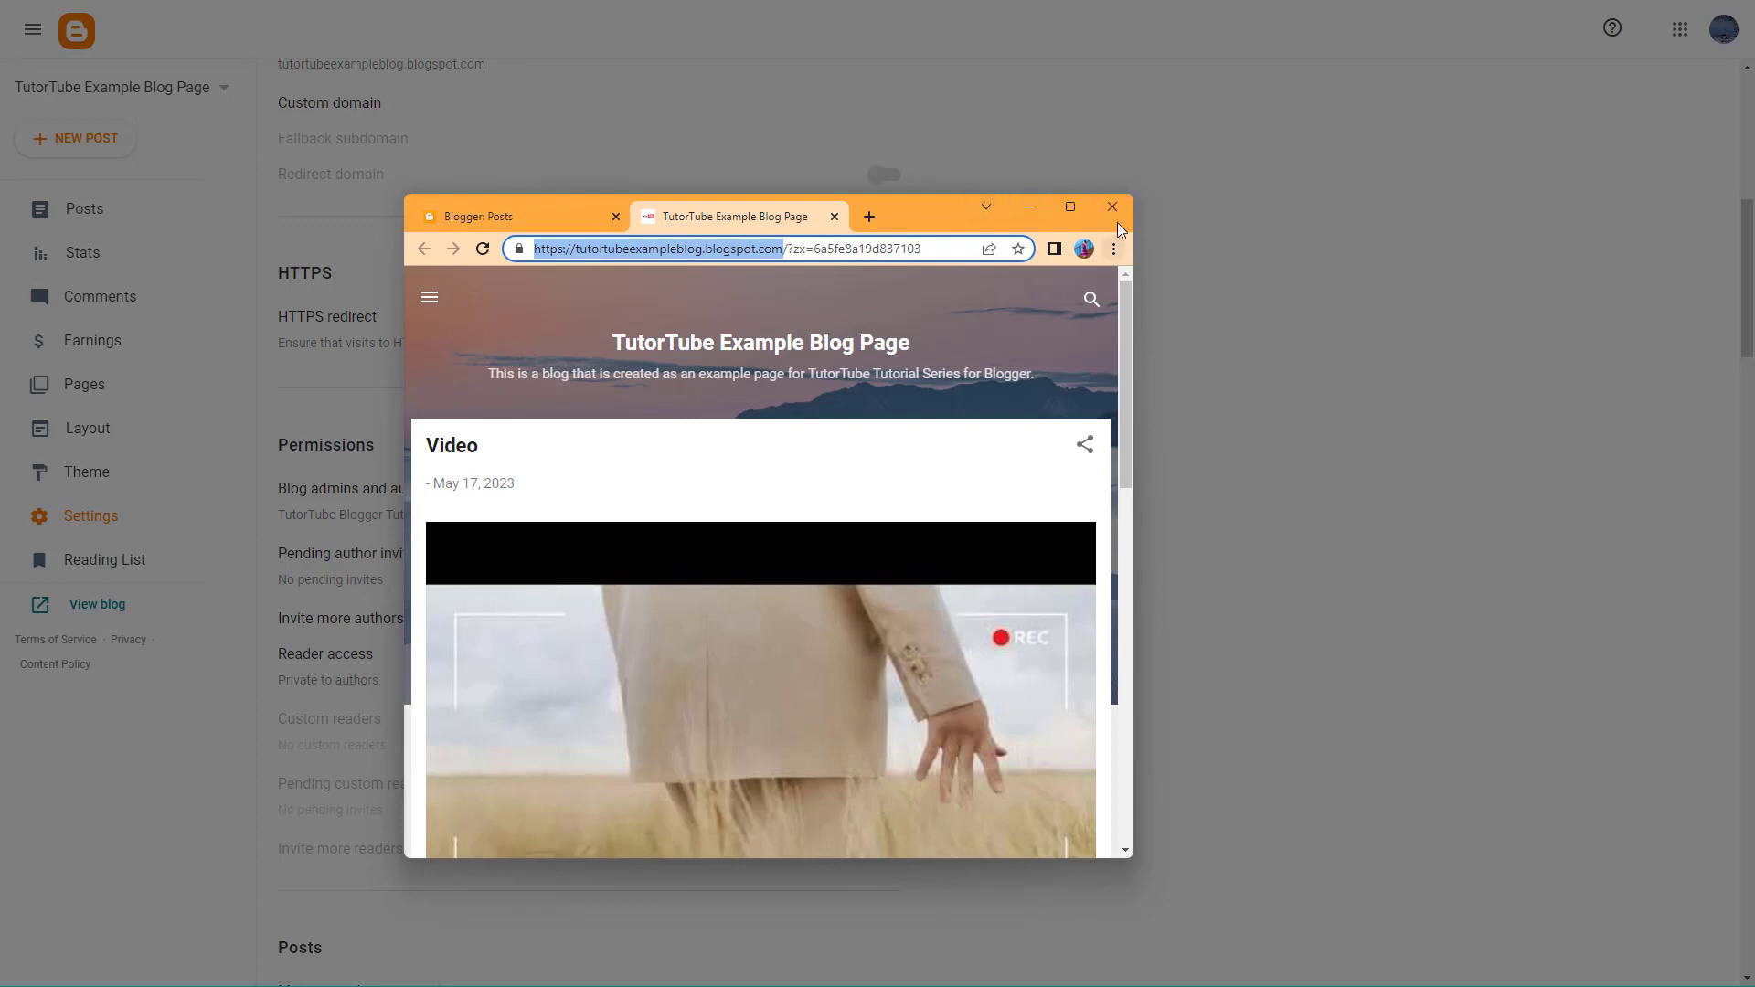
{"action": "left_click", "coordinate": [1113, 252]}
{"action": "left_click", "coordinate": [1016, 321]}
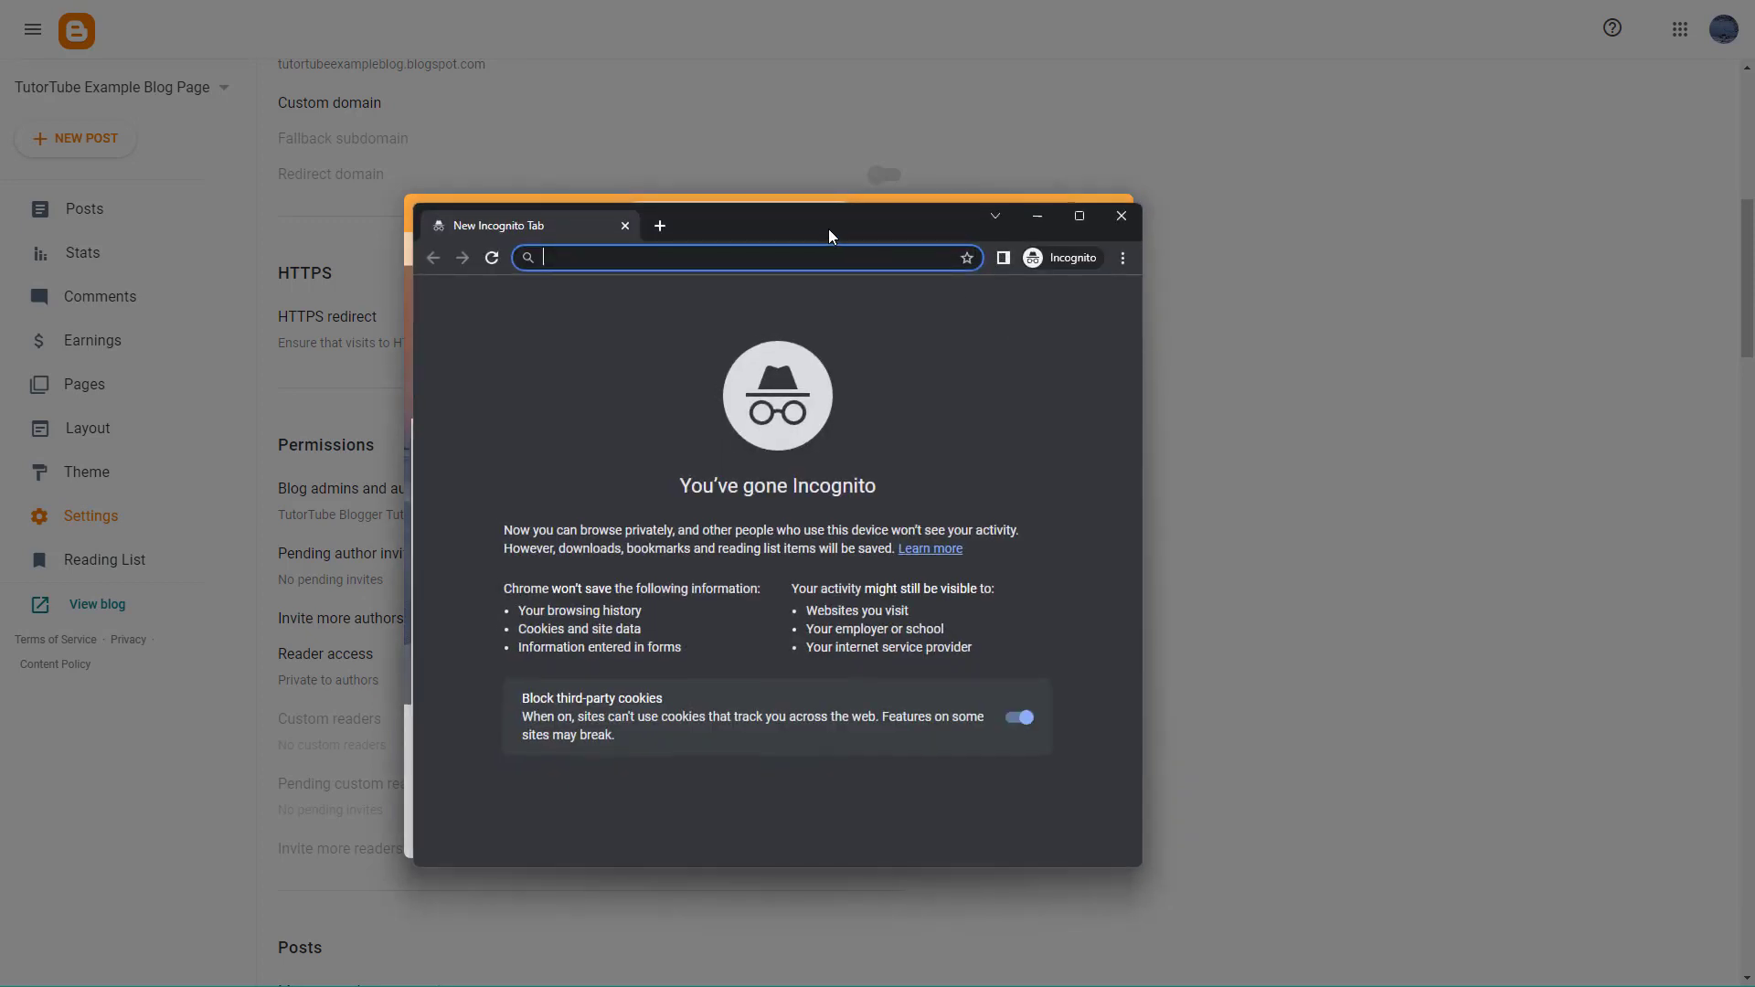
{"action": "key", "text": "ctrl+v"}
{"action": "key", "text": "Return"}
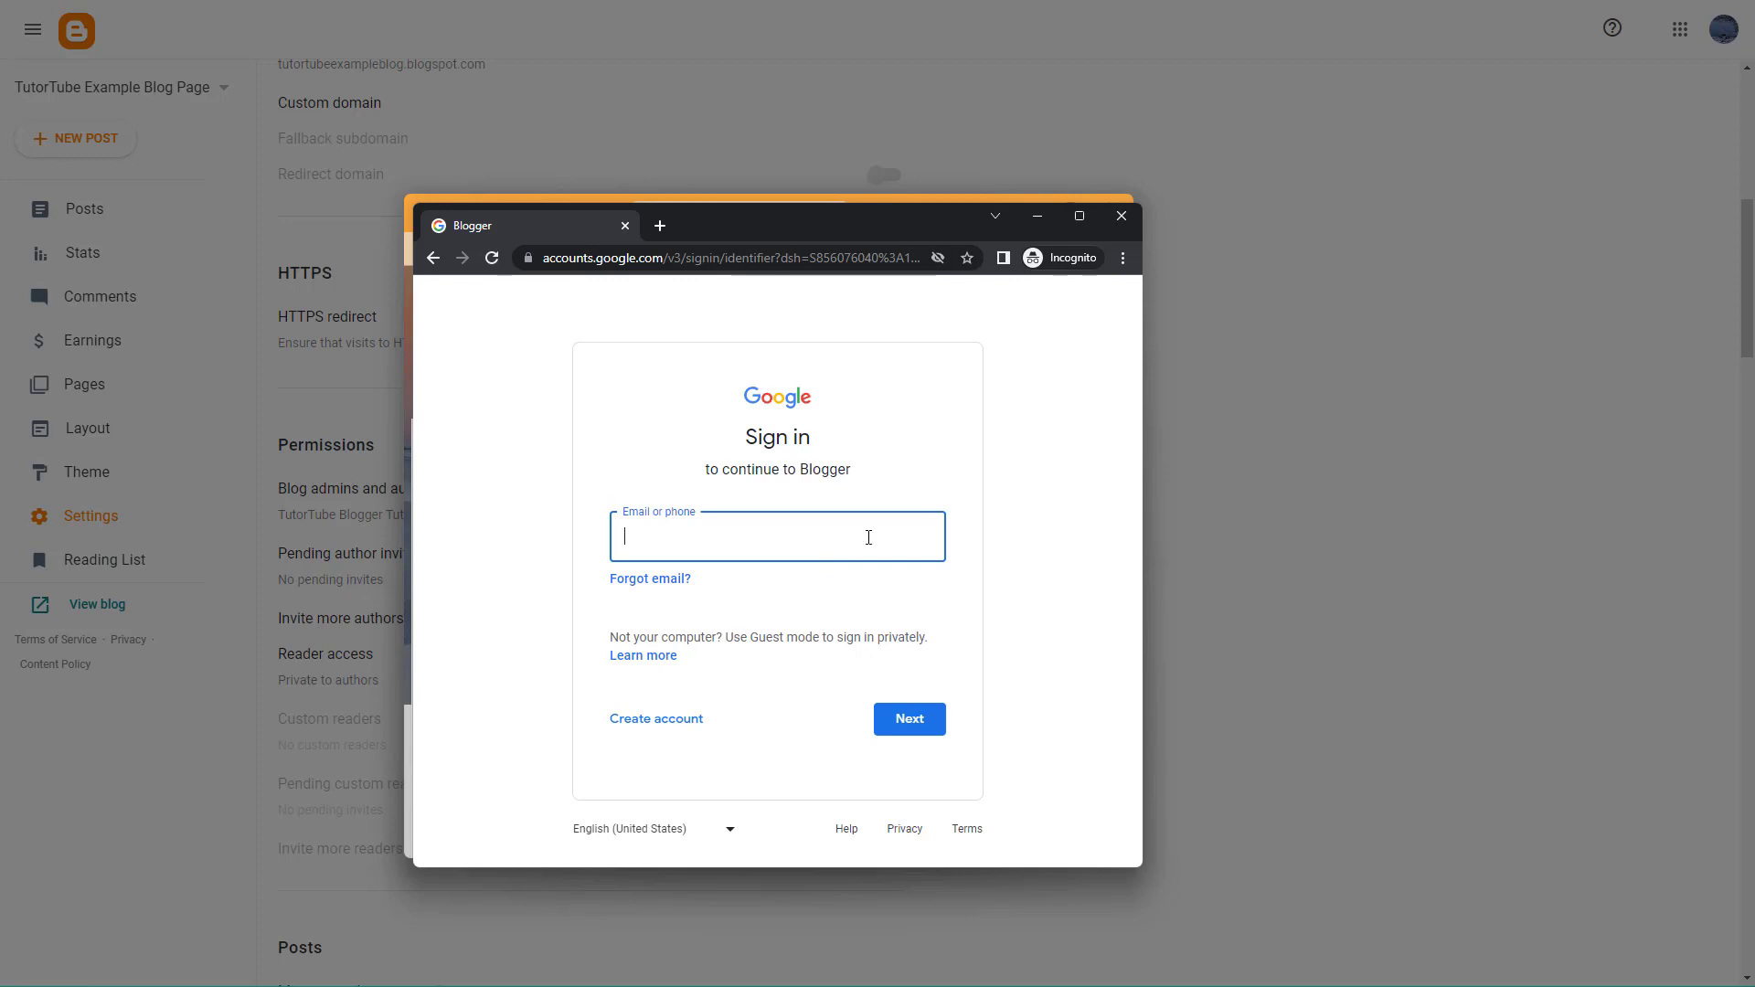
{"action": "left_click", "coordinate": [1120, 216]}
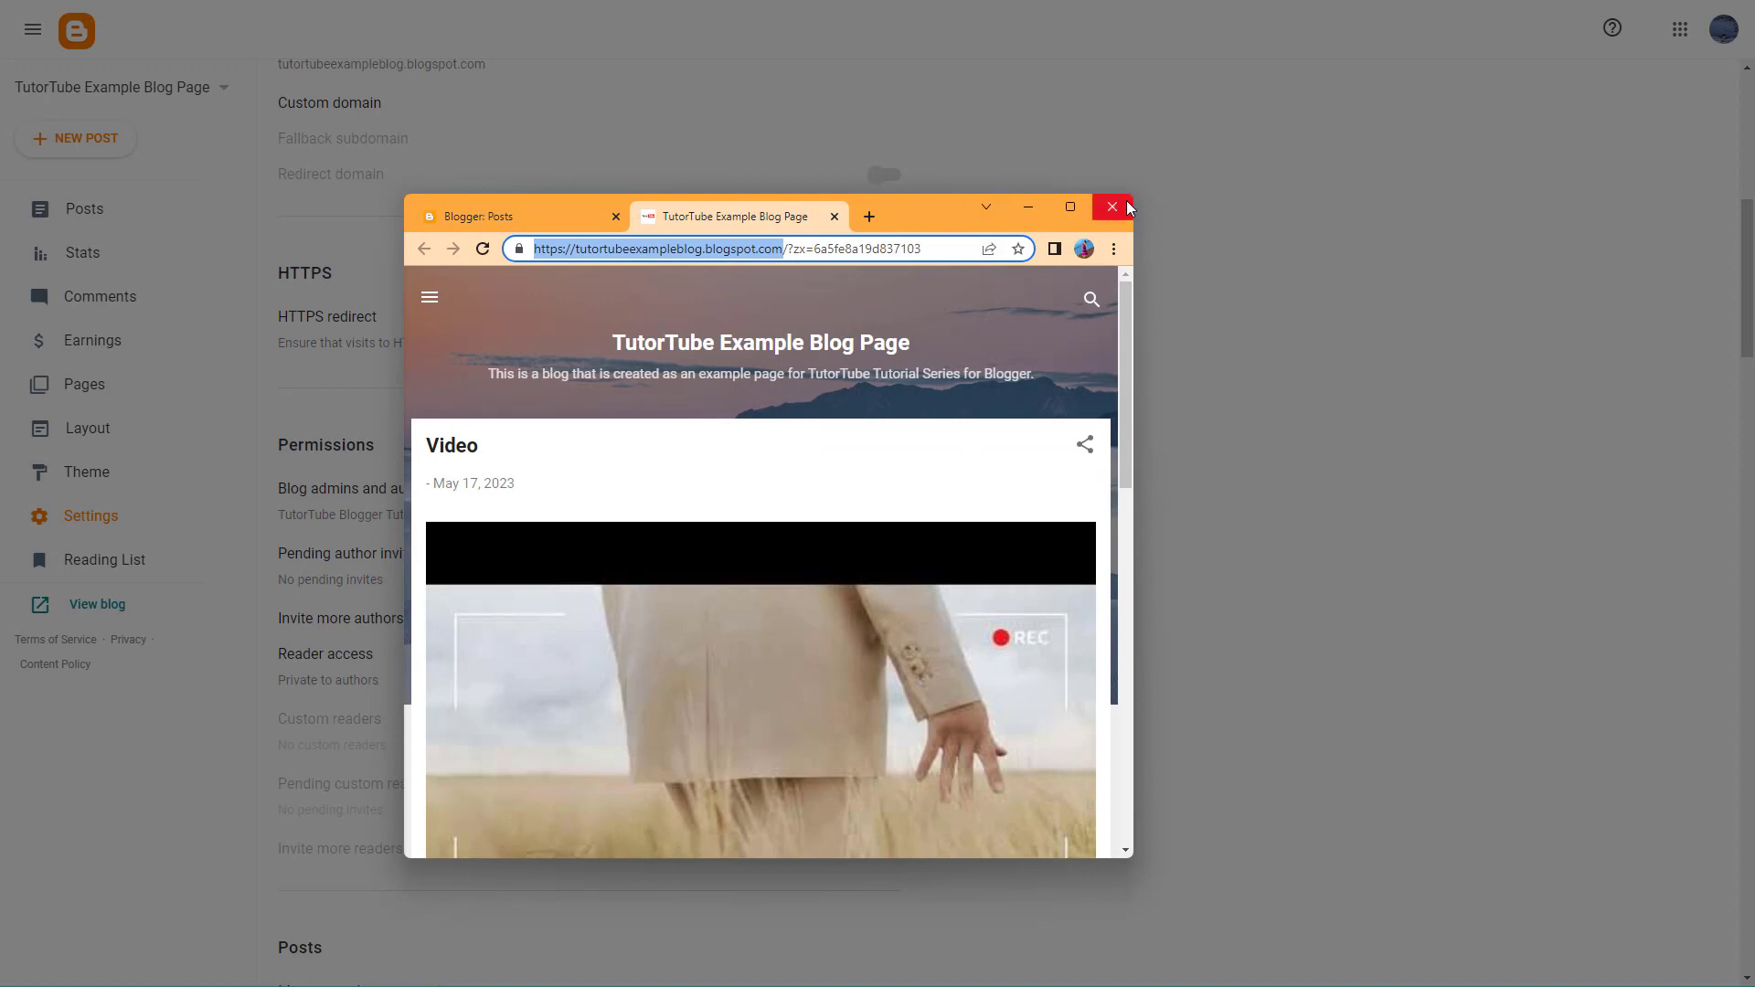
- Close the extra windows, save Reader access as Custom readers, and open the empty Custom readers list
{"action": "left_click", "coordinate": [1126, 203]}
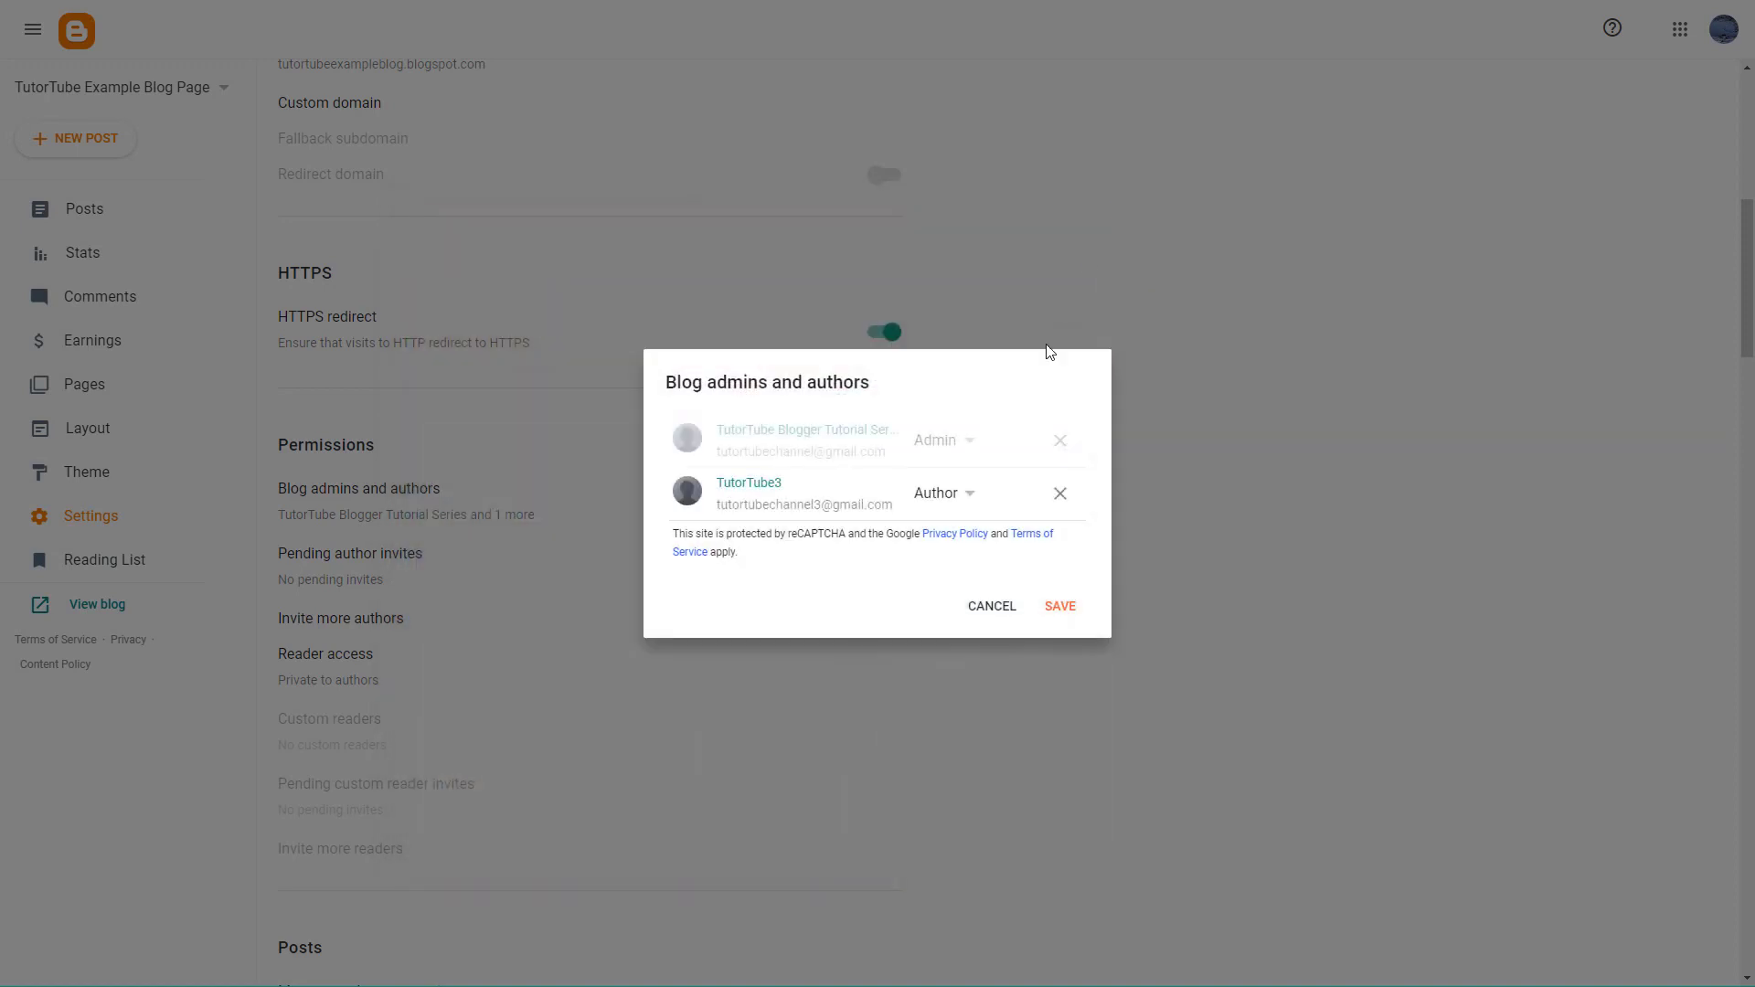
{"action": "left_click", "coordinate": [993, 607]}
{"action": "left_click", "coordinate": [329, 684]}
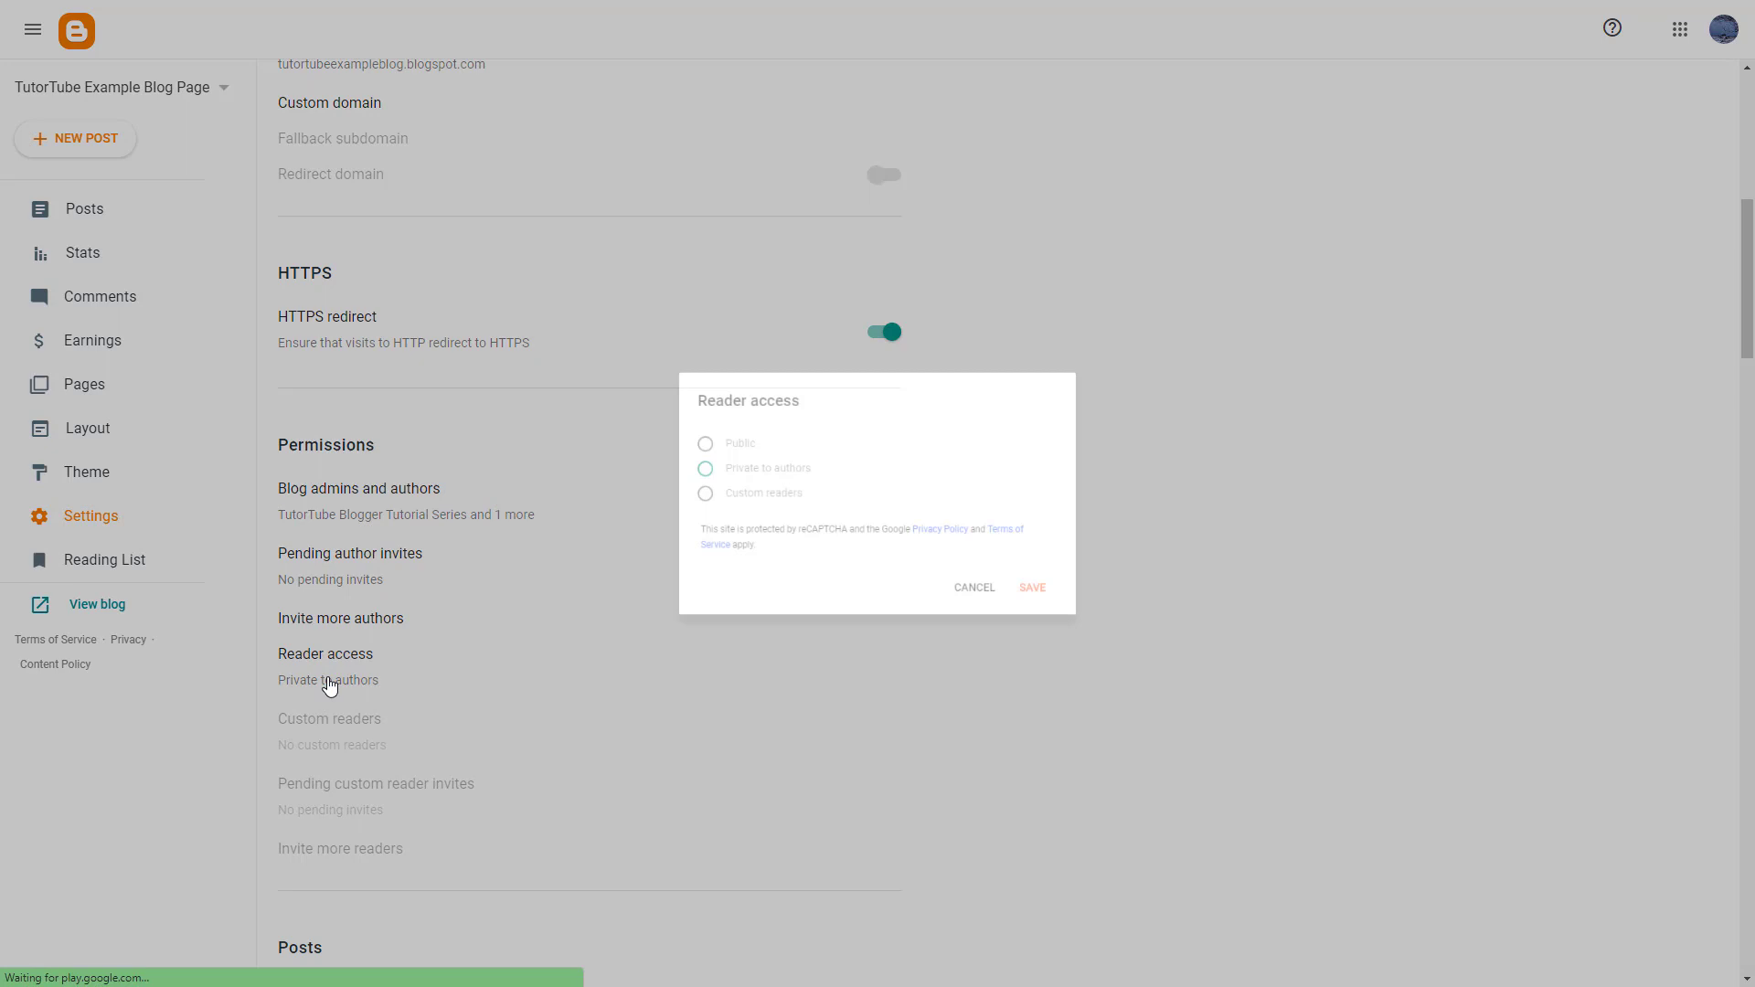
{"action": "left_click", "coordinate": [676, 493]}
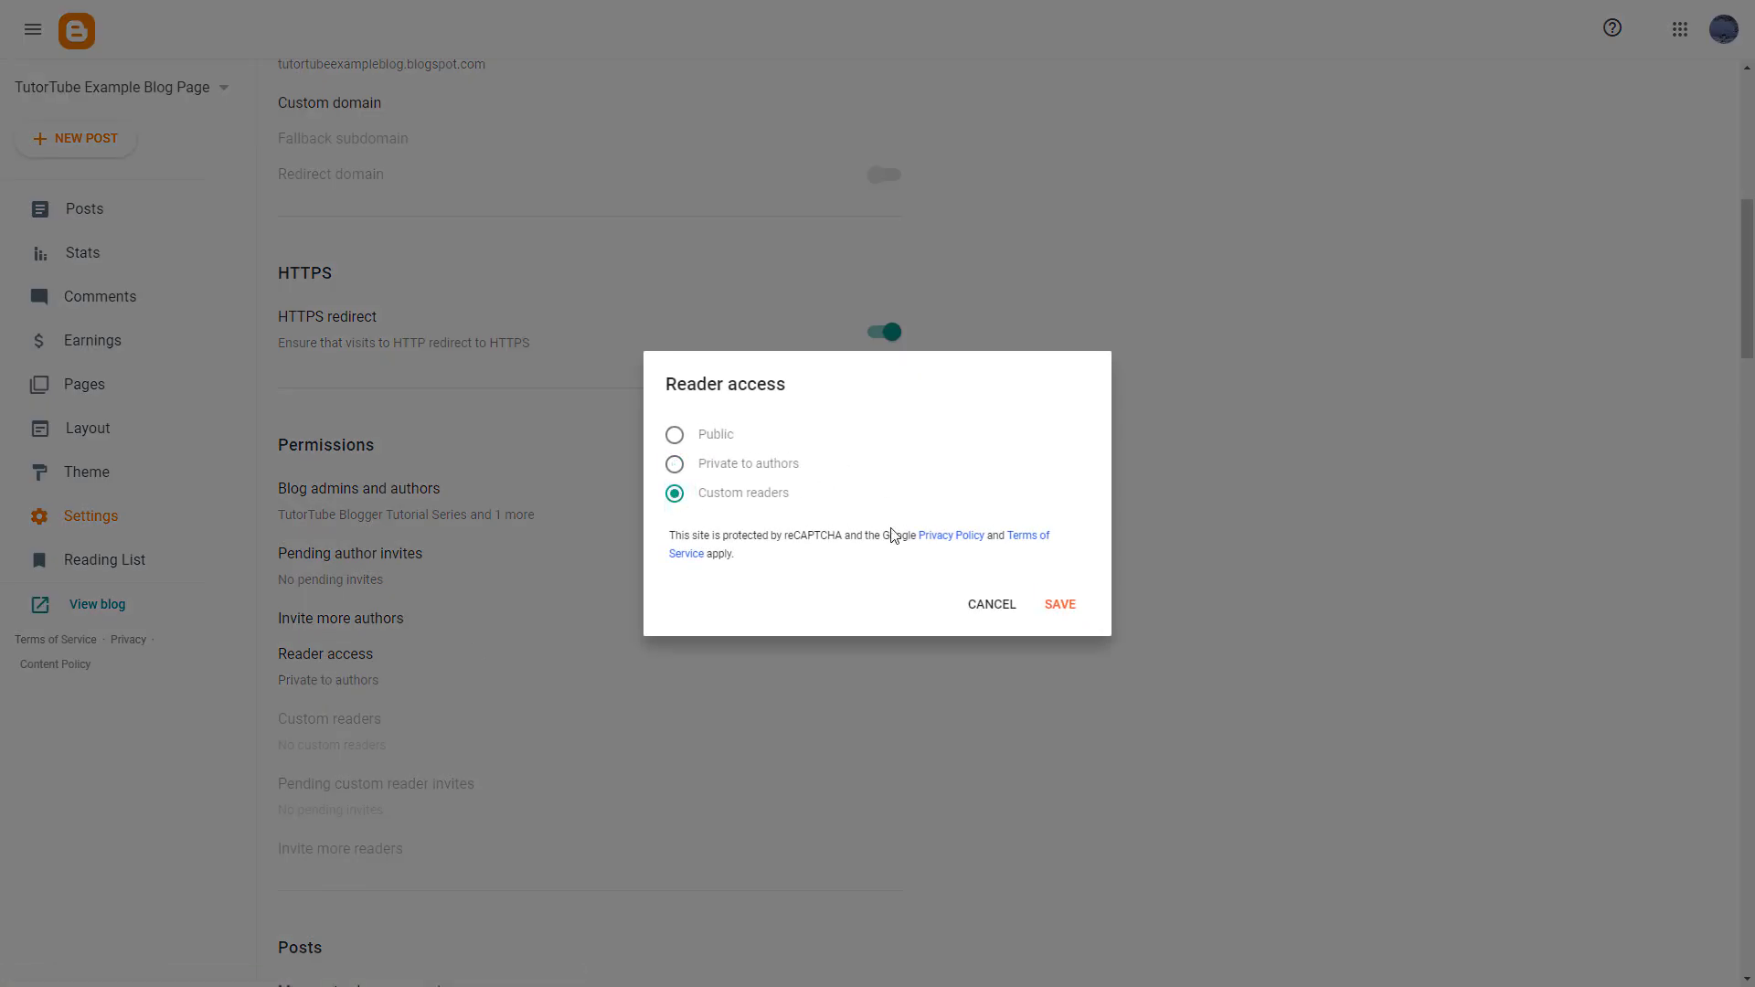
{"action": "left_click", "coordinate": [1073, 608]}
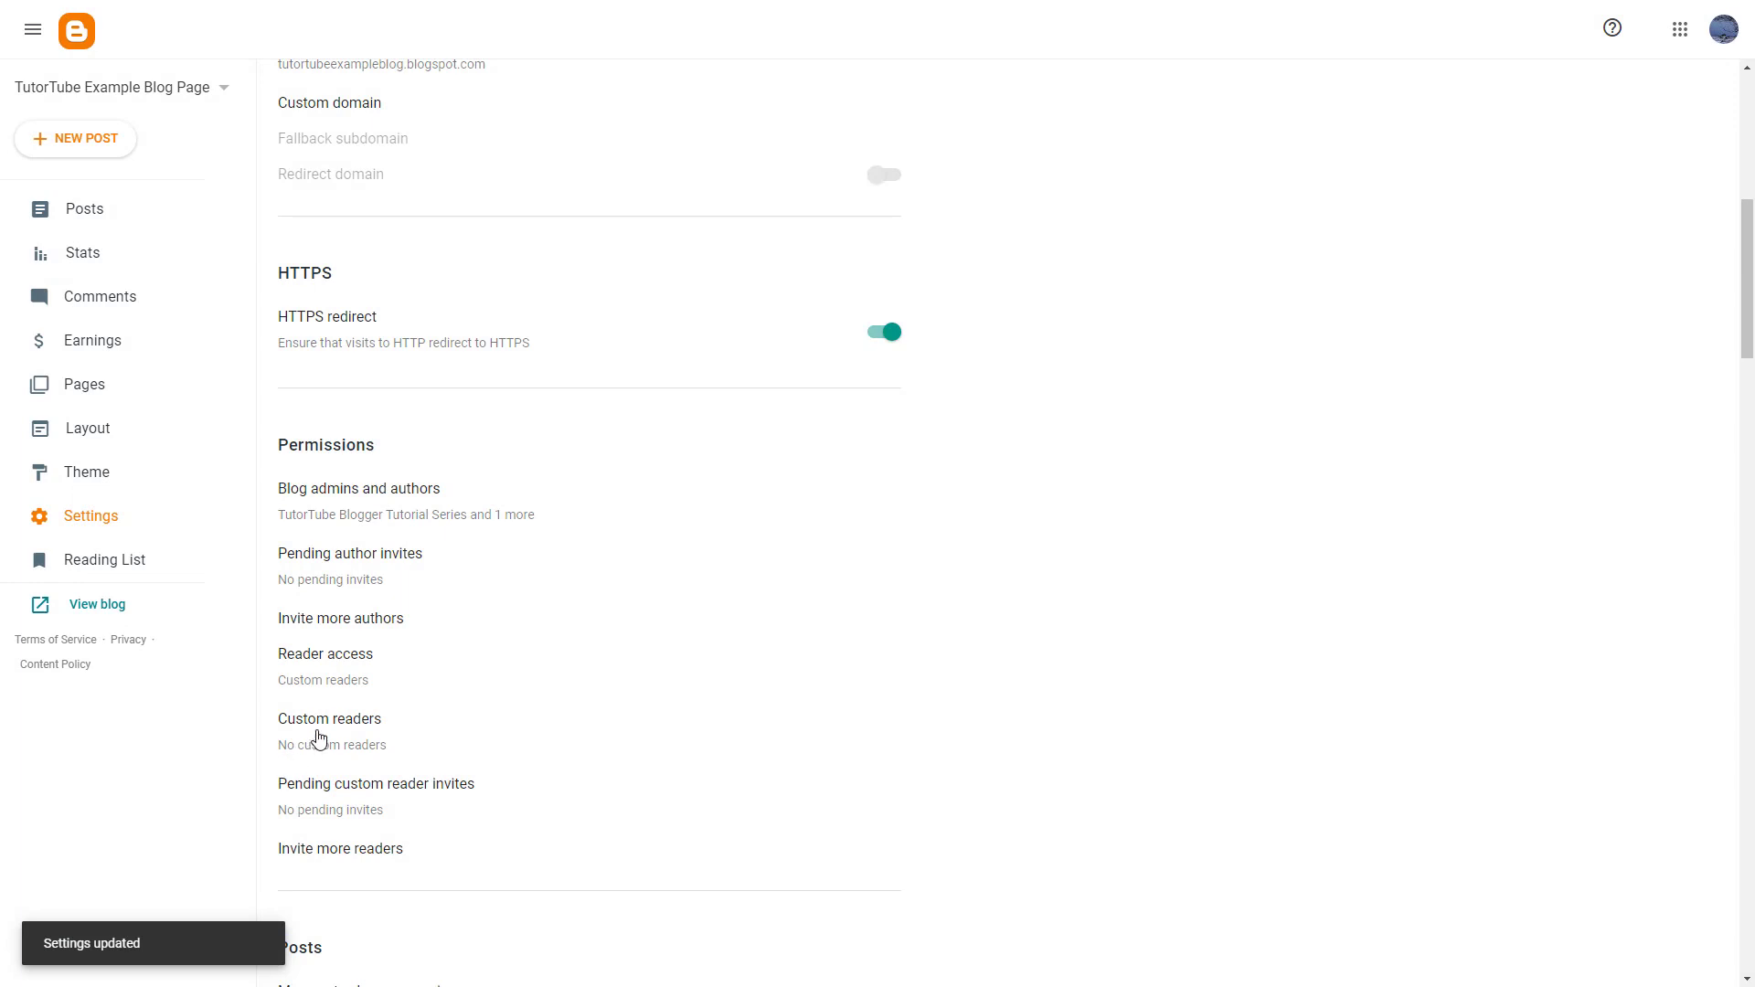
{"action": "left_click", "coordinate": [364, 760]}
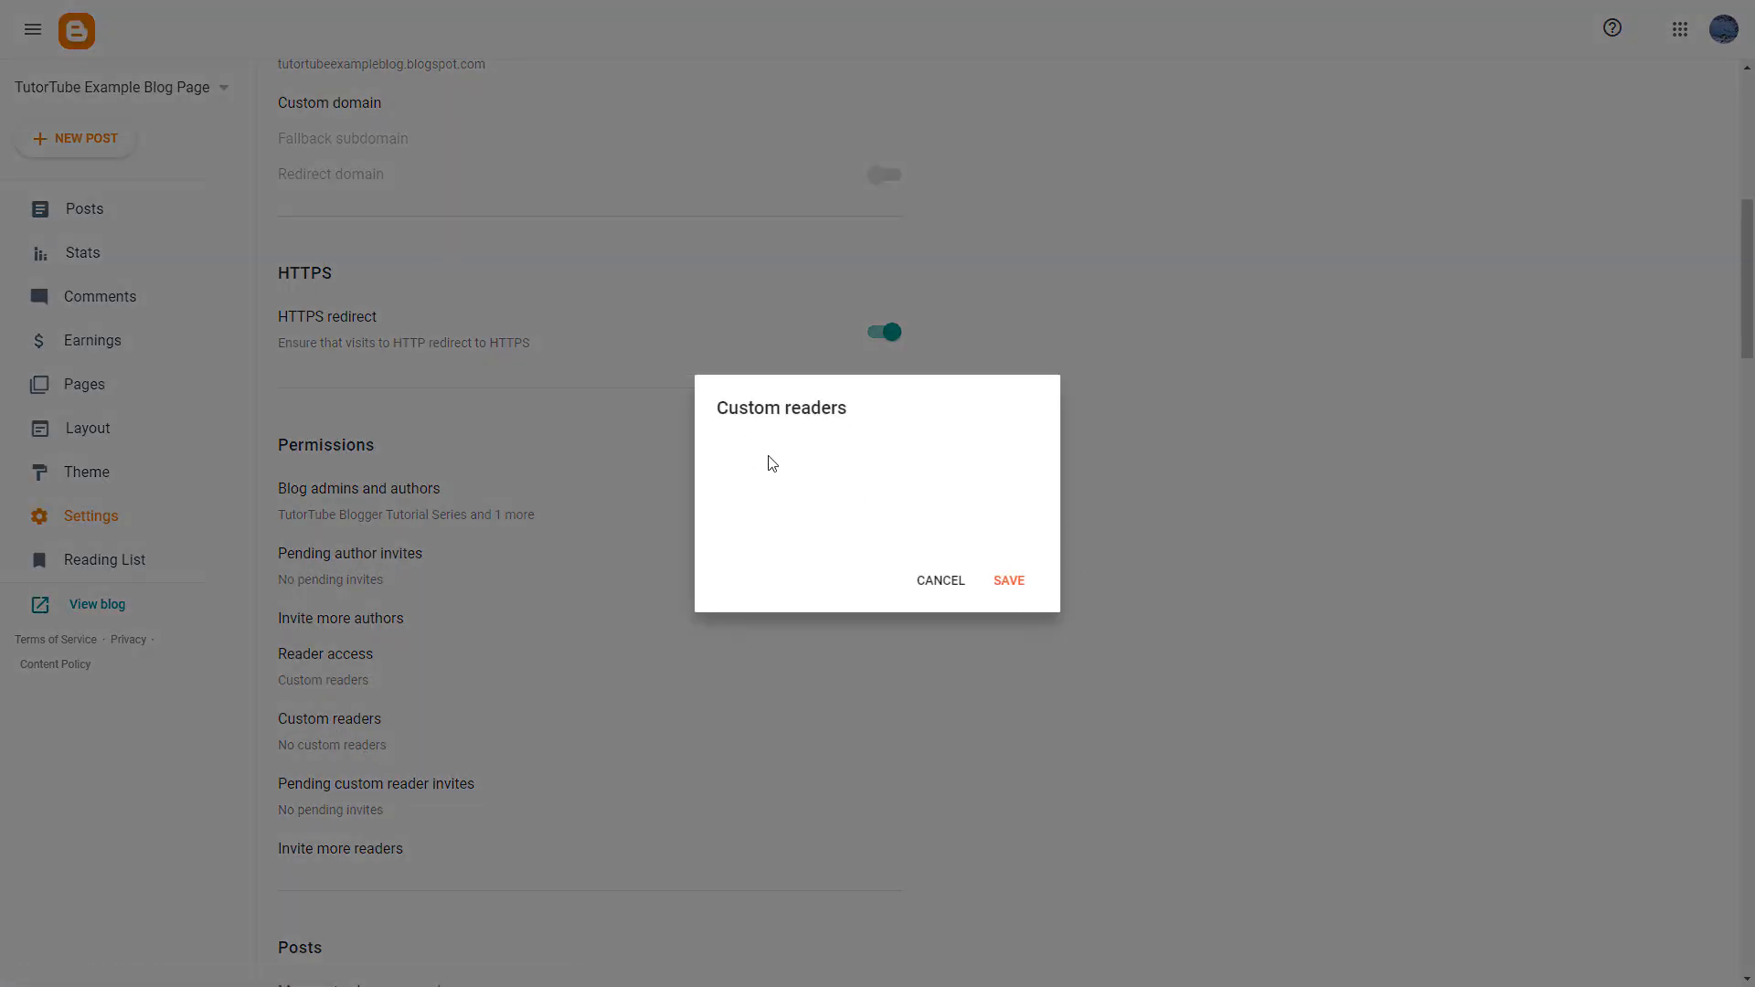
{"action": "left_click_drag", "start_coordinate": [754, 408], "coordinate": [841, 503]}
- Close the empty list and send a reader invitation to the invitee's e-mail address
{"action": "left_click", "coordinate": [945, 593]}
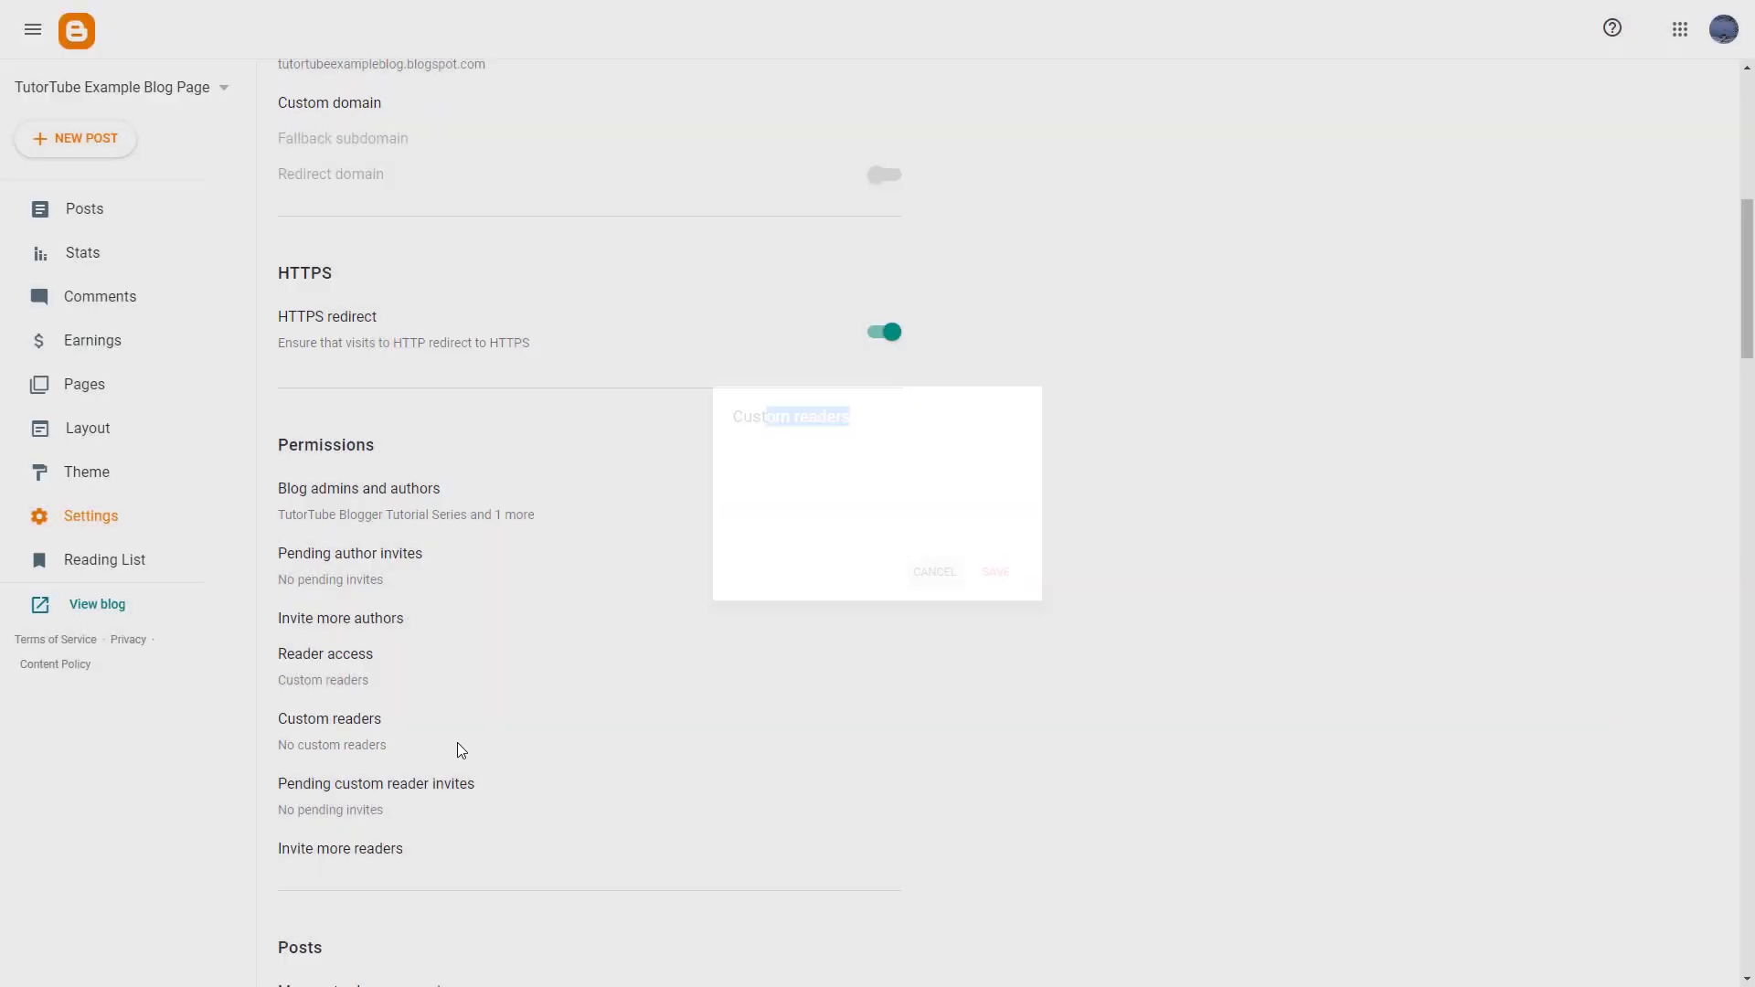
{"action": "left_click", "coordinate": [356, 855]}
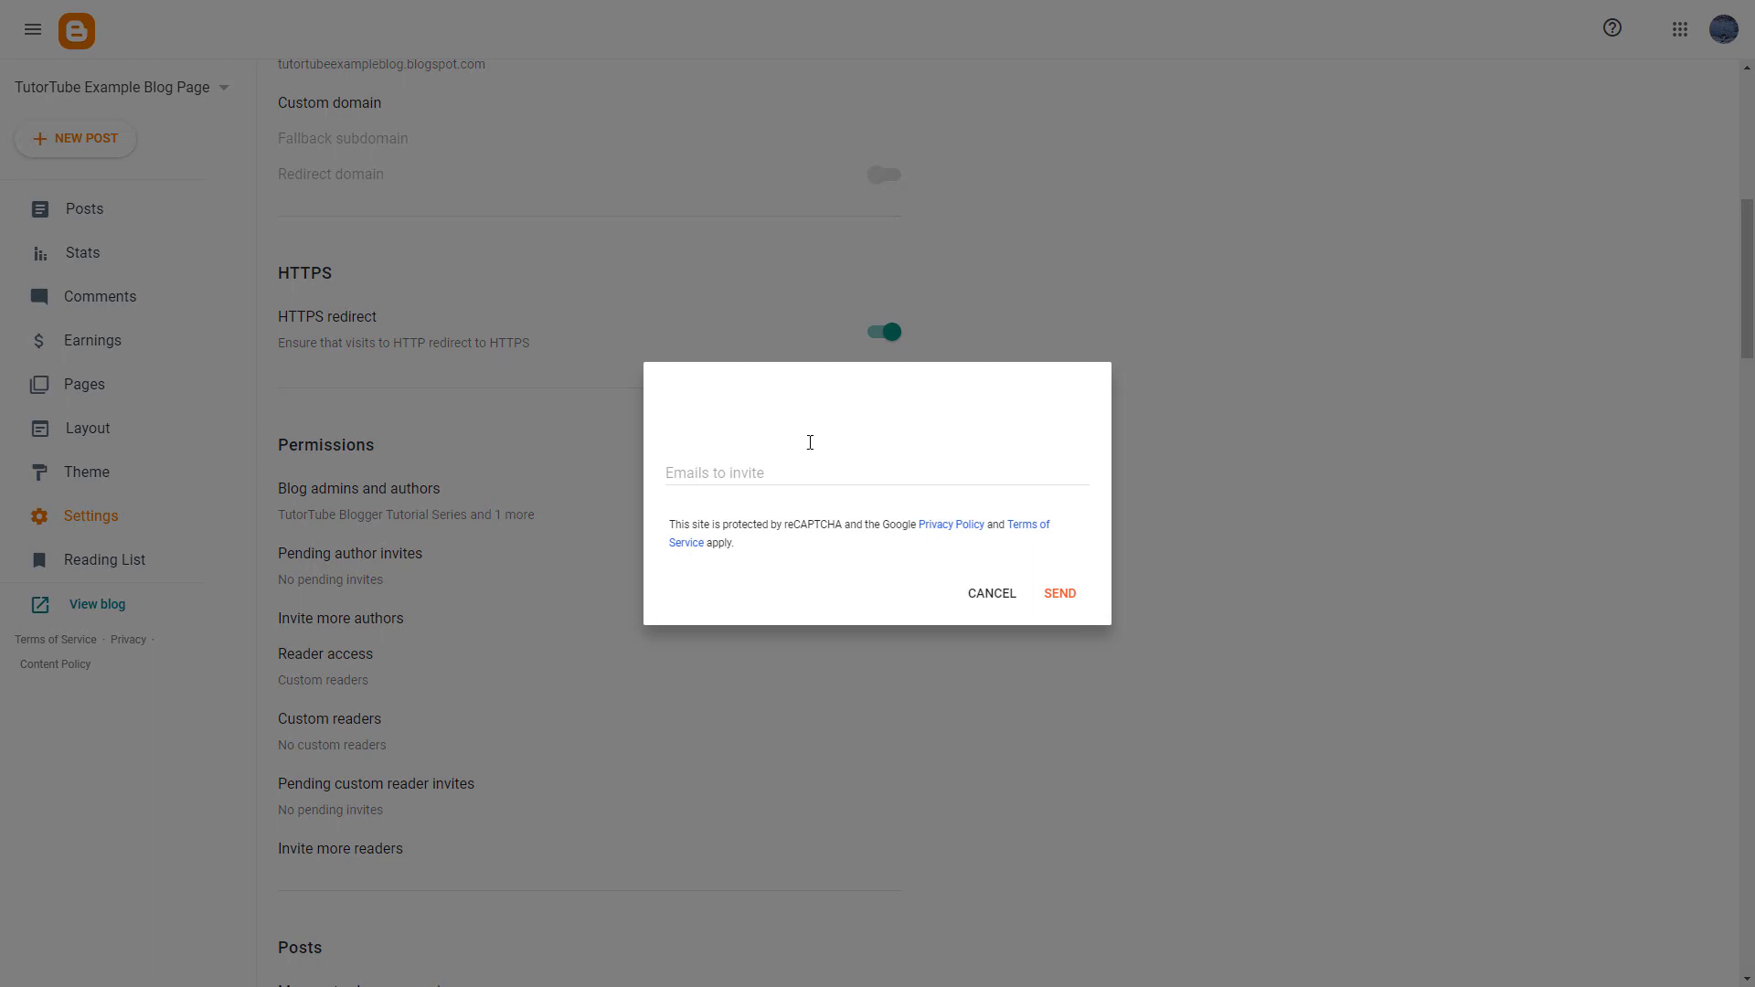
{"action": "left_click", "coordinate": [772, 475]}
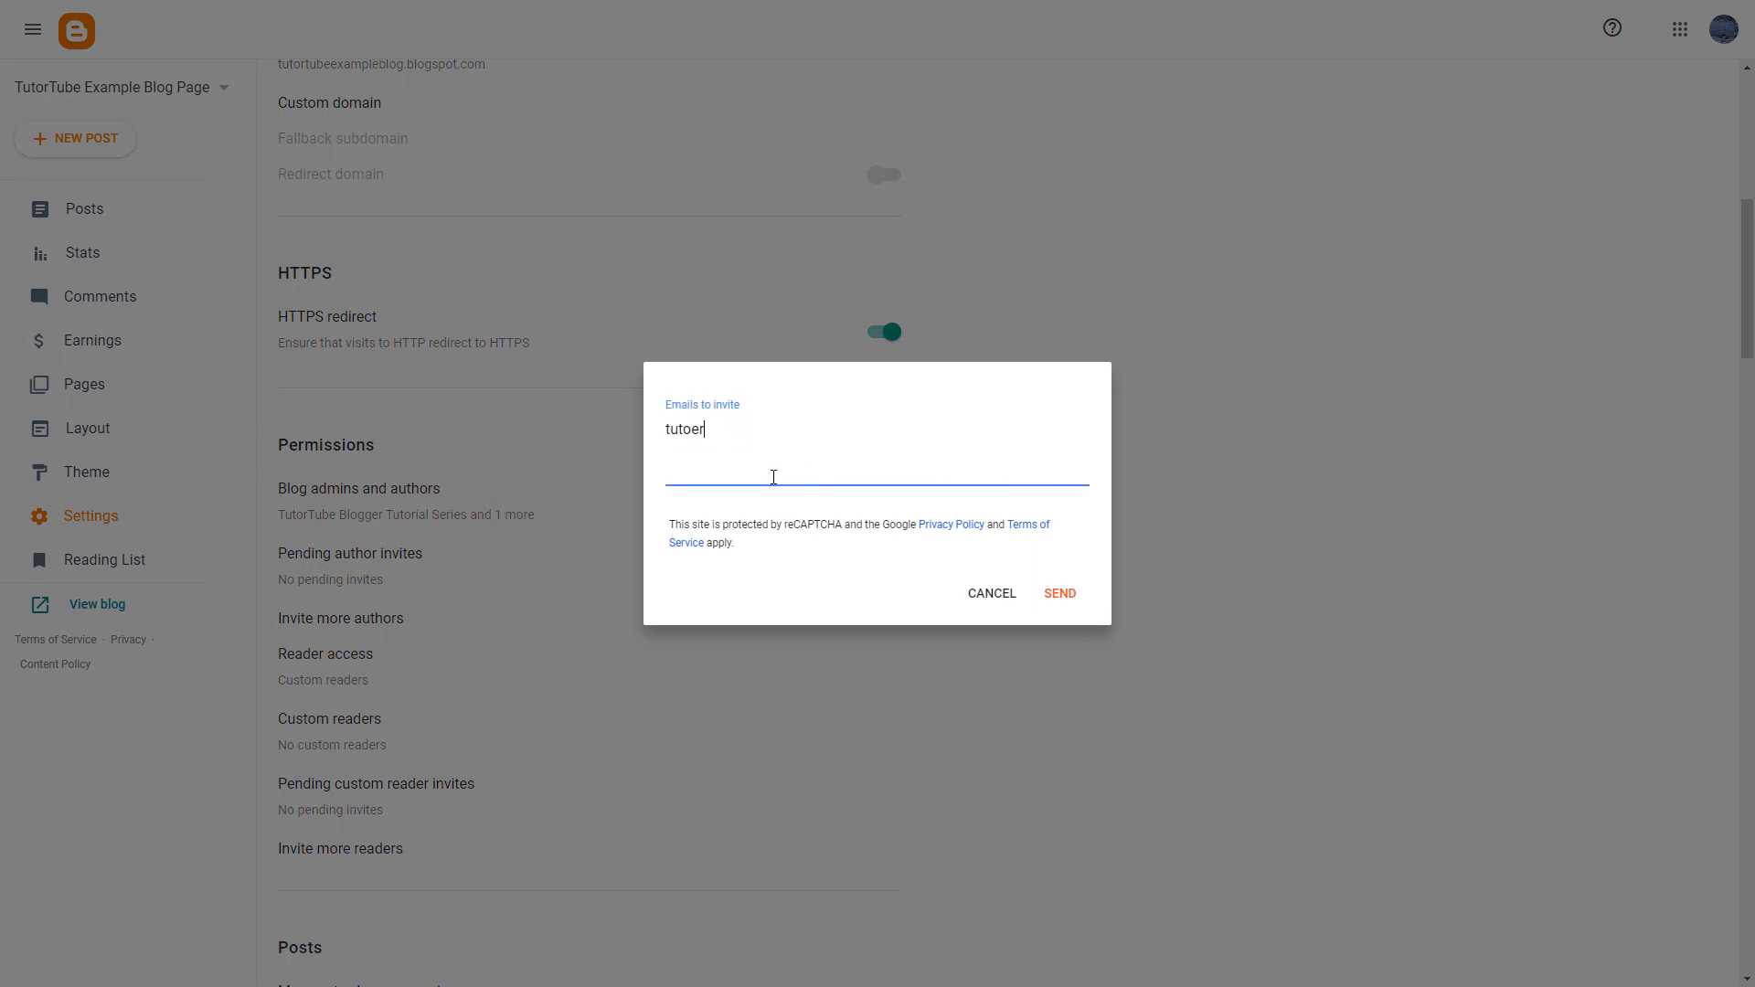
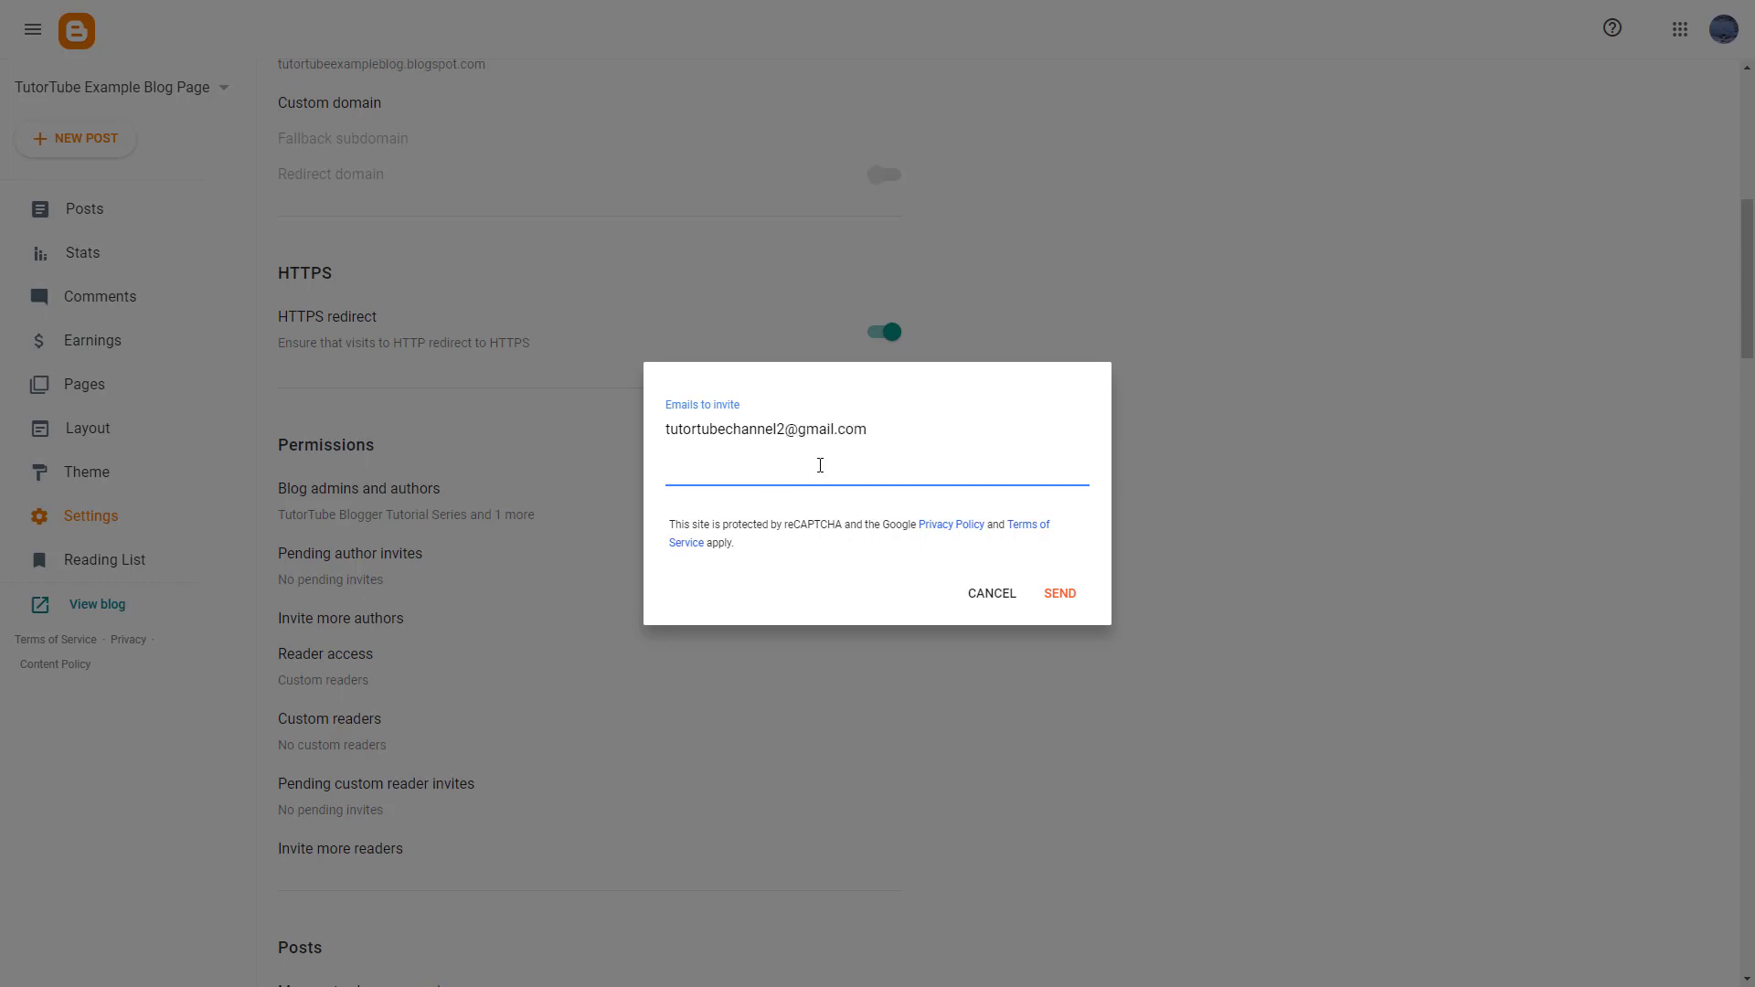
{"action": "left_click", "coordinate": [1062, 594]}
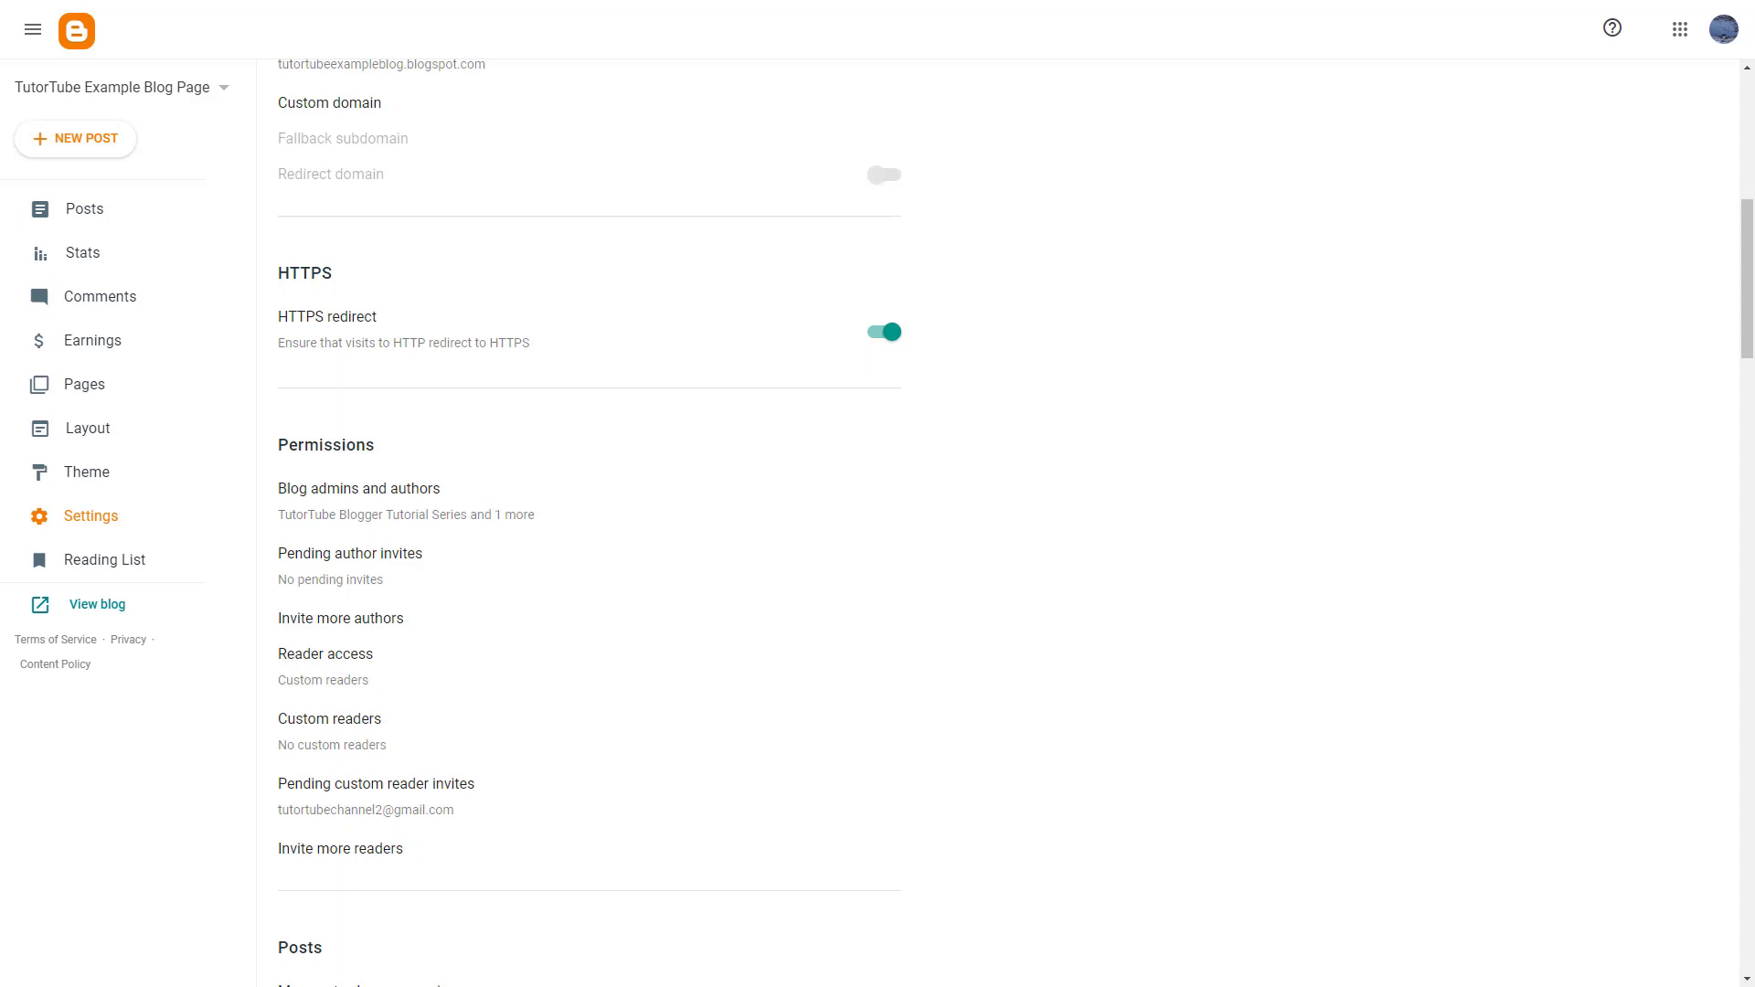
- In the reader's widened Gmail window, follow the Blogger e-mail's Accept invitation link
{"action": "left_click_drag", "start_coordinate": [1753, 279], "coordinate": [609, 186]}
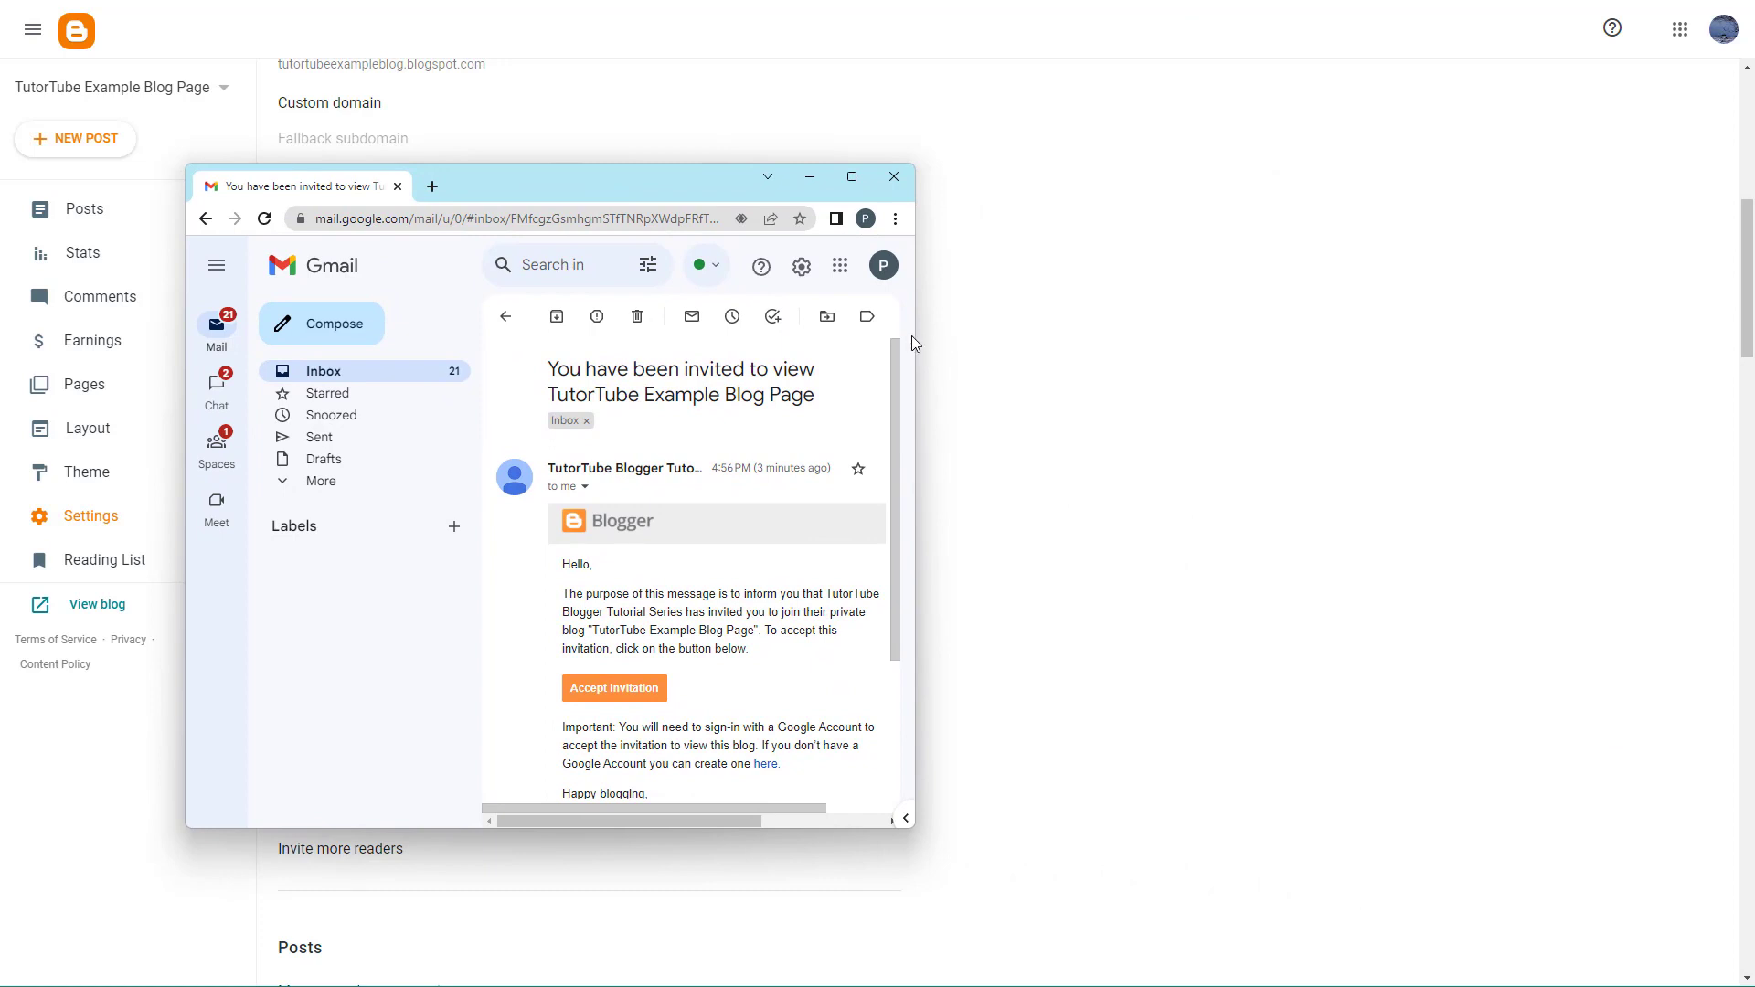
{"action": "left_click_drag", "start_coordinate": [914, 337], "coordinate": [1319, 336]}
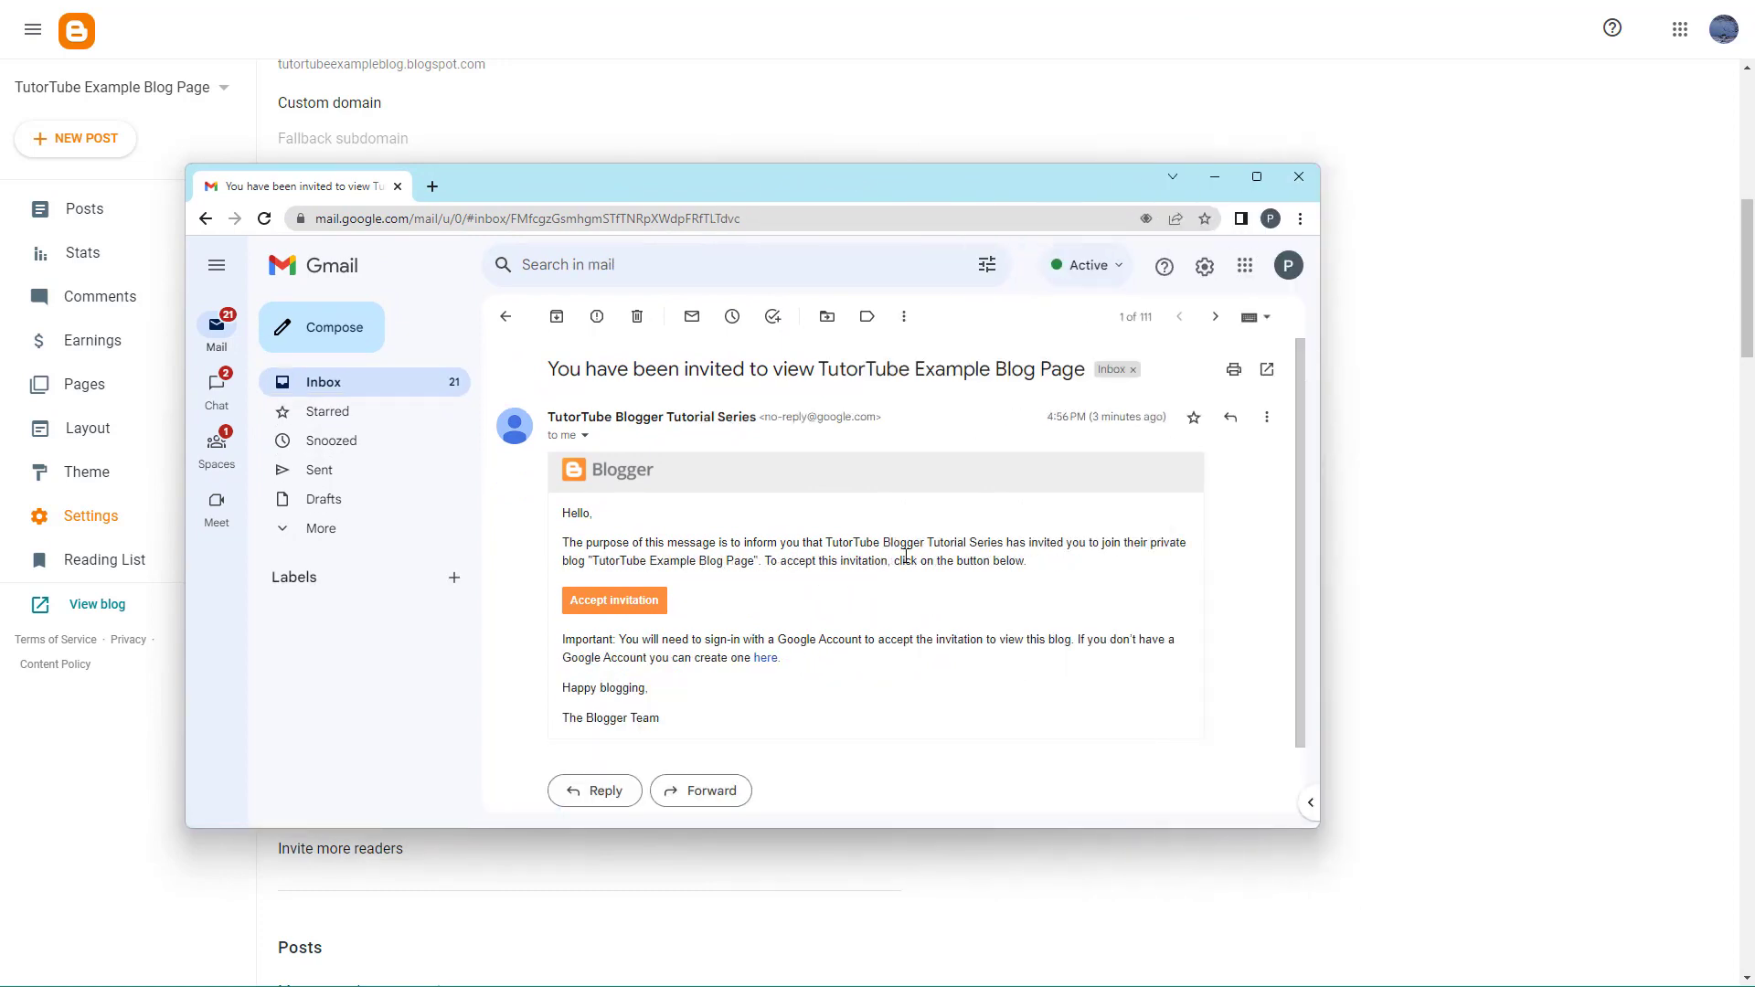
{"action": "left_click", "coordinate": [626, 607]}
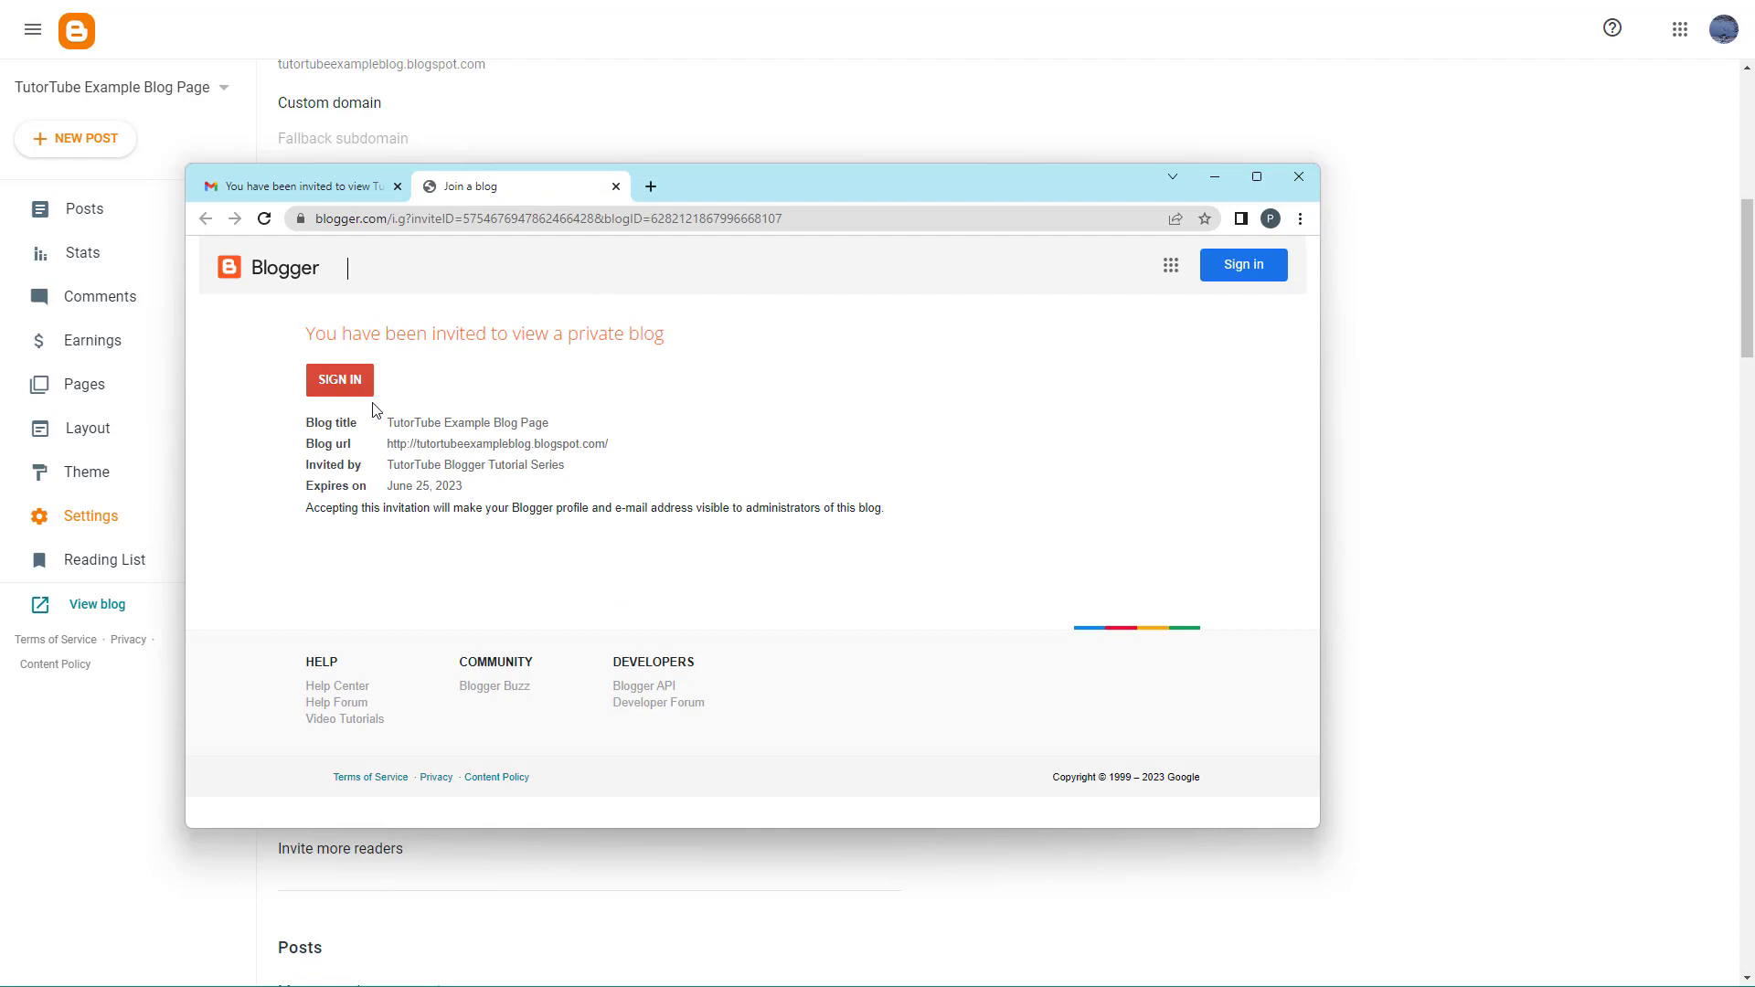
- Sign in with the invited reader's Google account, entering the account password
{"action": "left_click", "coordinate": [350, 389]}
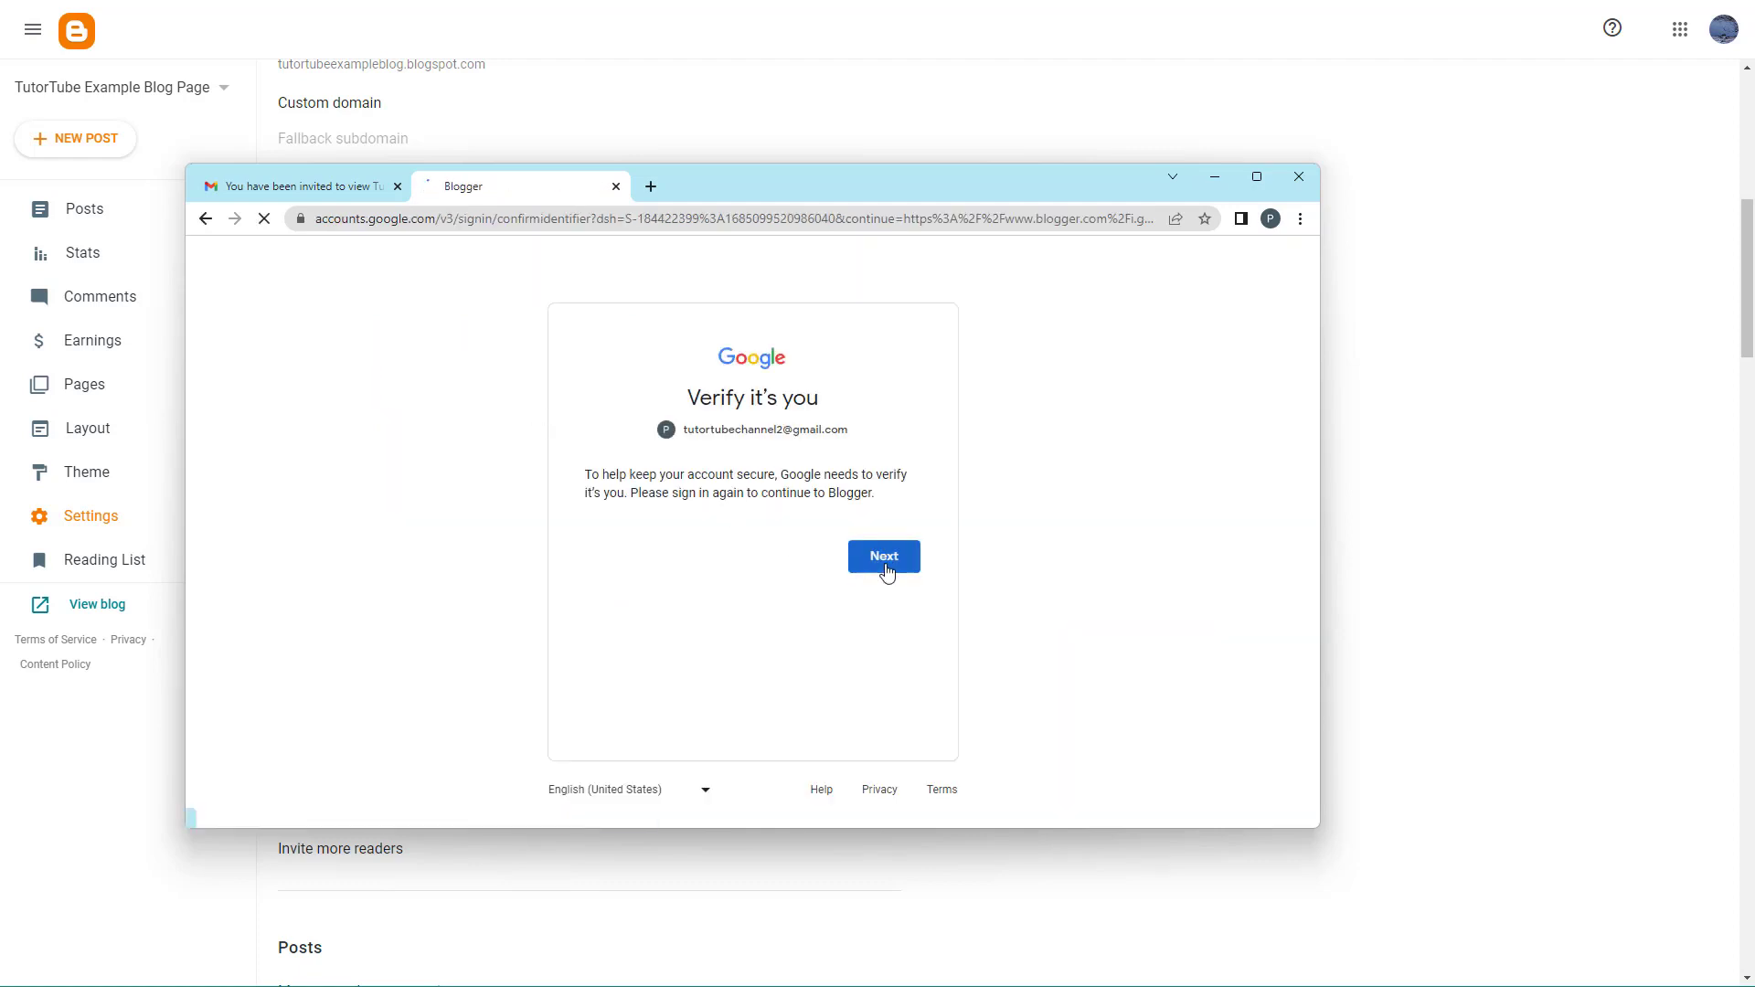
{"action": "left_click", "coordinate": [881, 559]}
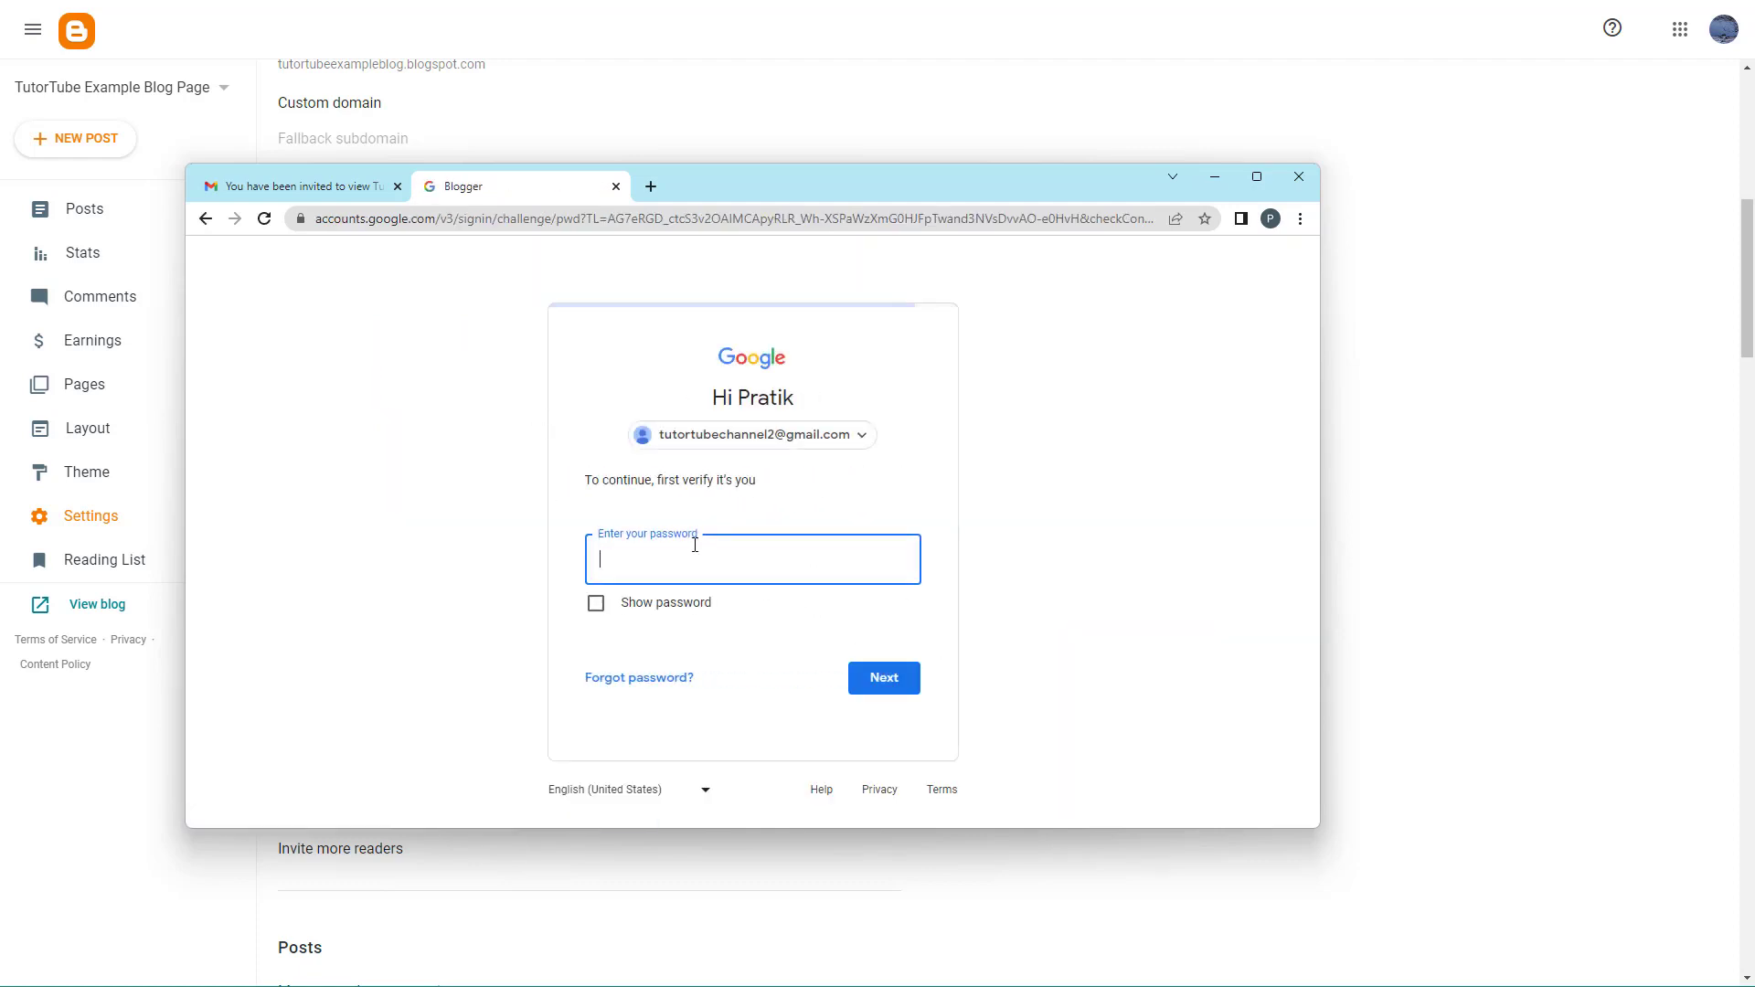
{"action": "type", "text": "•••••"}
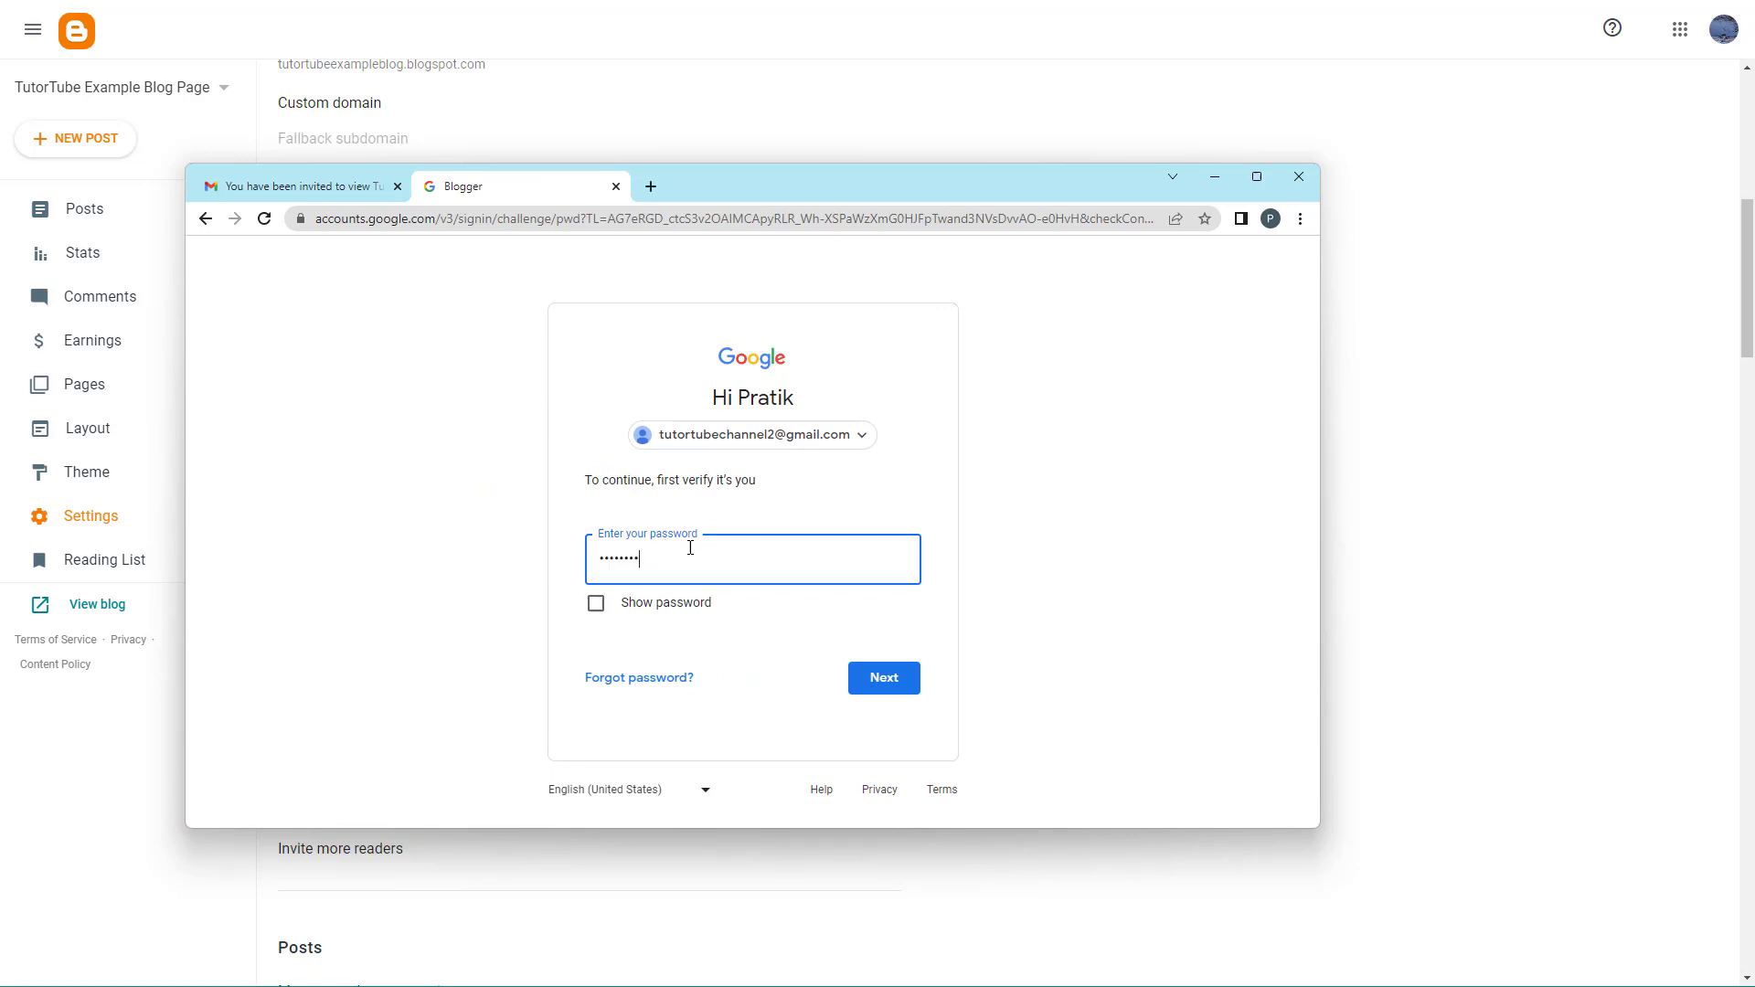
{"action": "key", "text": "Return"}
{"action": "type", "text": "•••"}
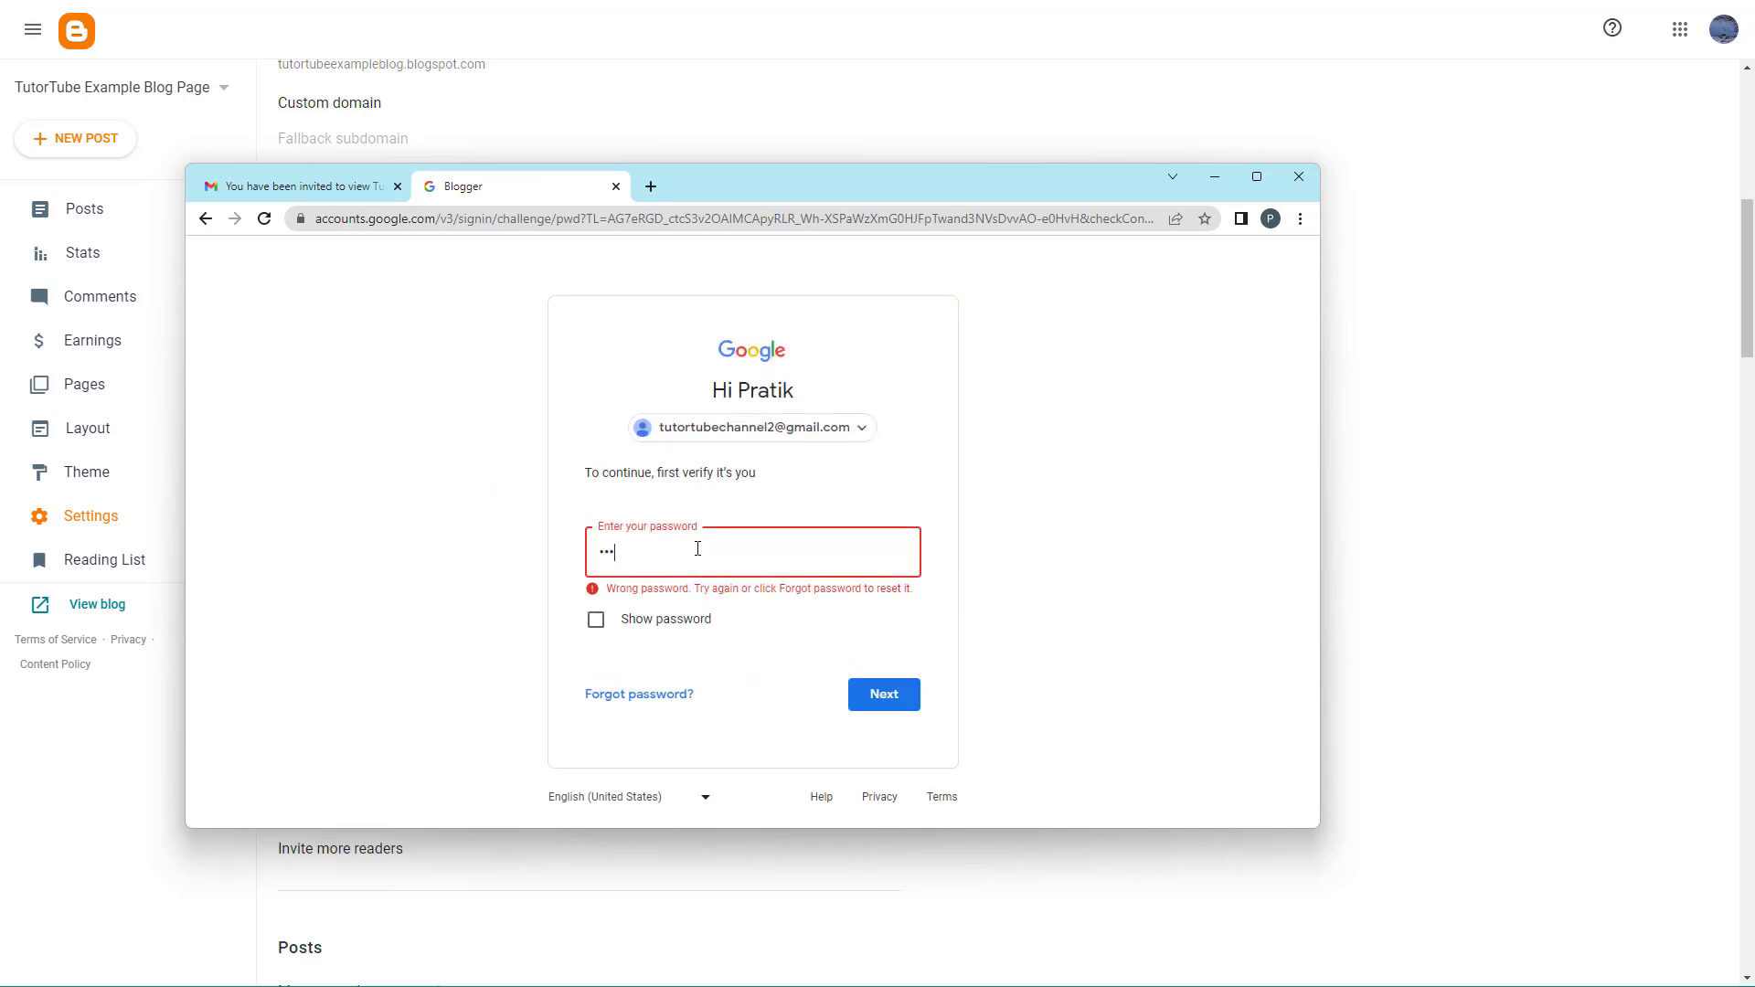
{"action": "type", "text": "•••"}
{"action": "key", "text": "Return"}
{"action": "type", "text": "••••••••"}
{"action": "key", "text": "Return"}
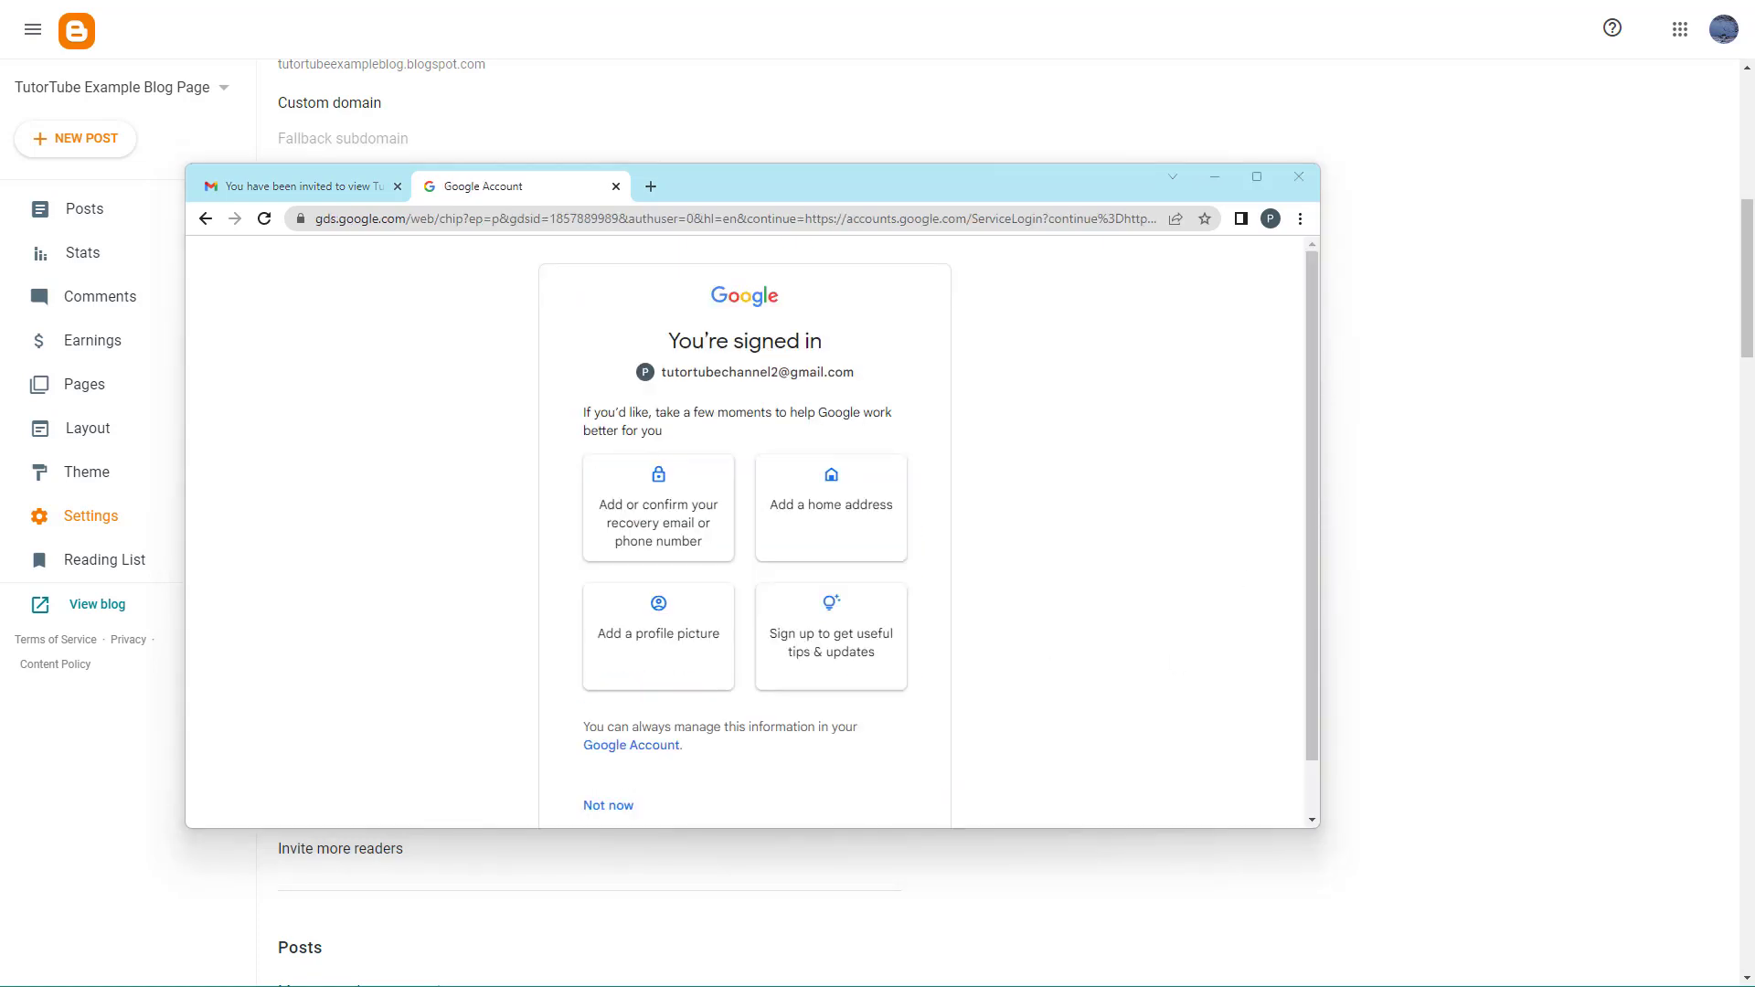
- Skip the optional account setup suggestions and accept the invitation to the private blog
{"action": "scroll", "coordinate": [592, 693], "scroll_direction": "down", "scroll_amount": 1}
{"action": "left_click", "coordinate": [605, 746]}
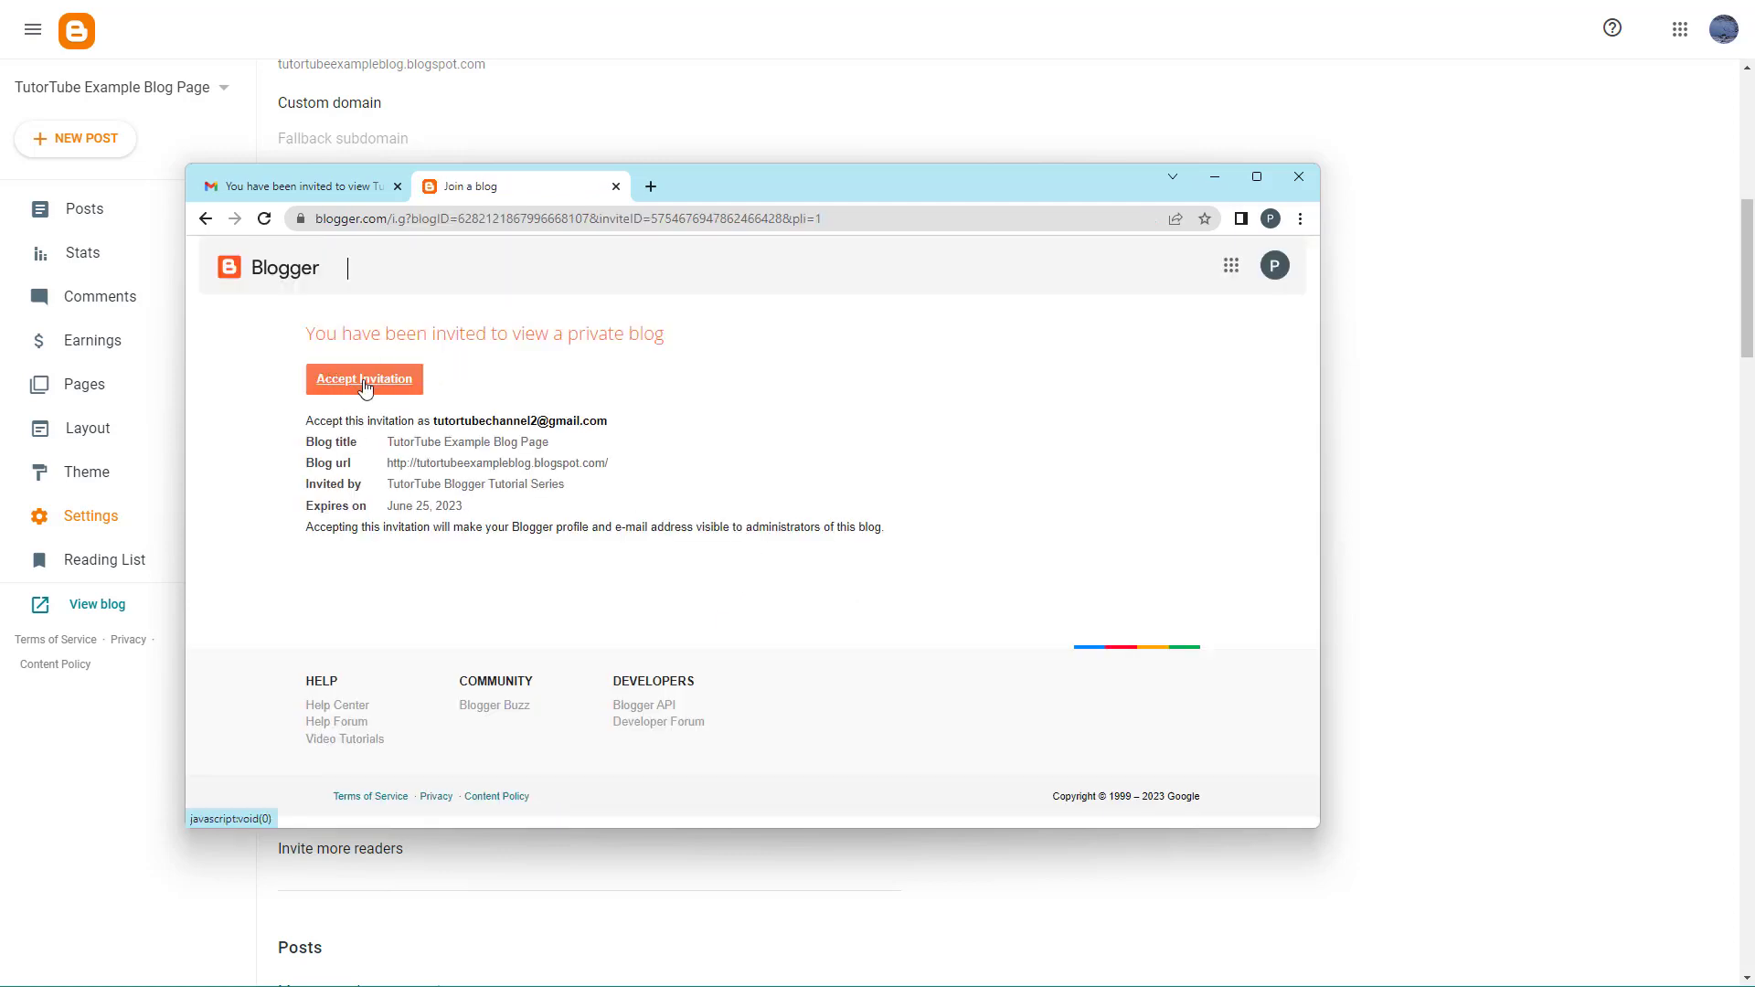
{"action": "left_click", "coordinate": [366, 384]}
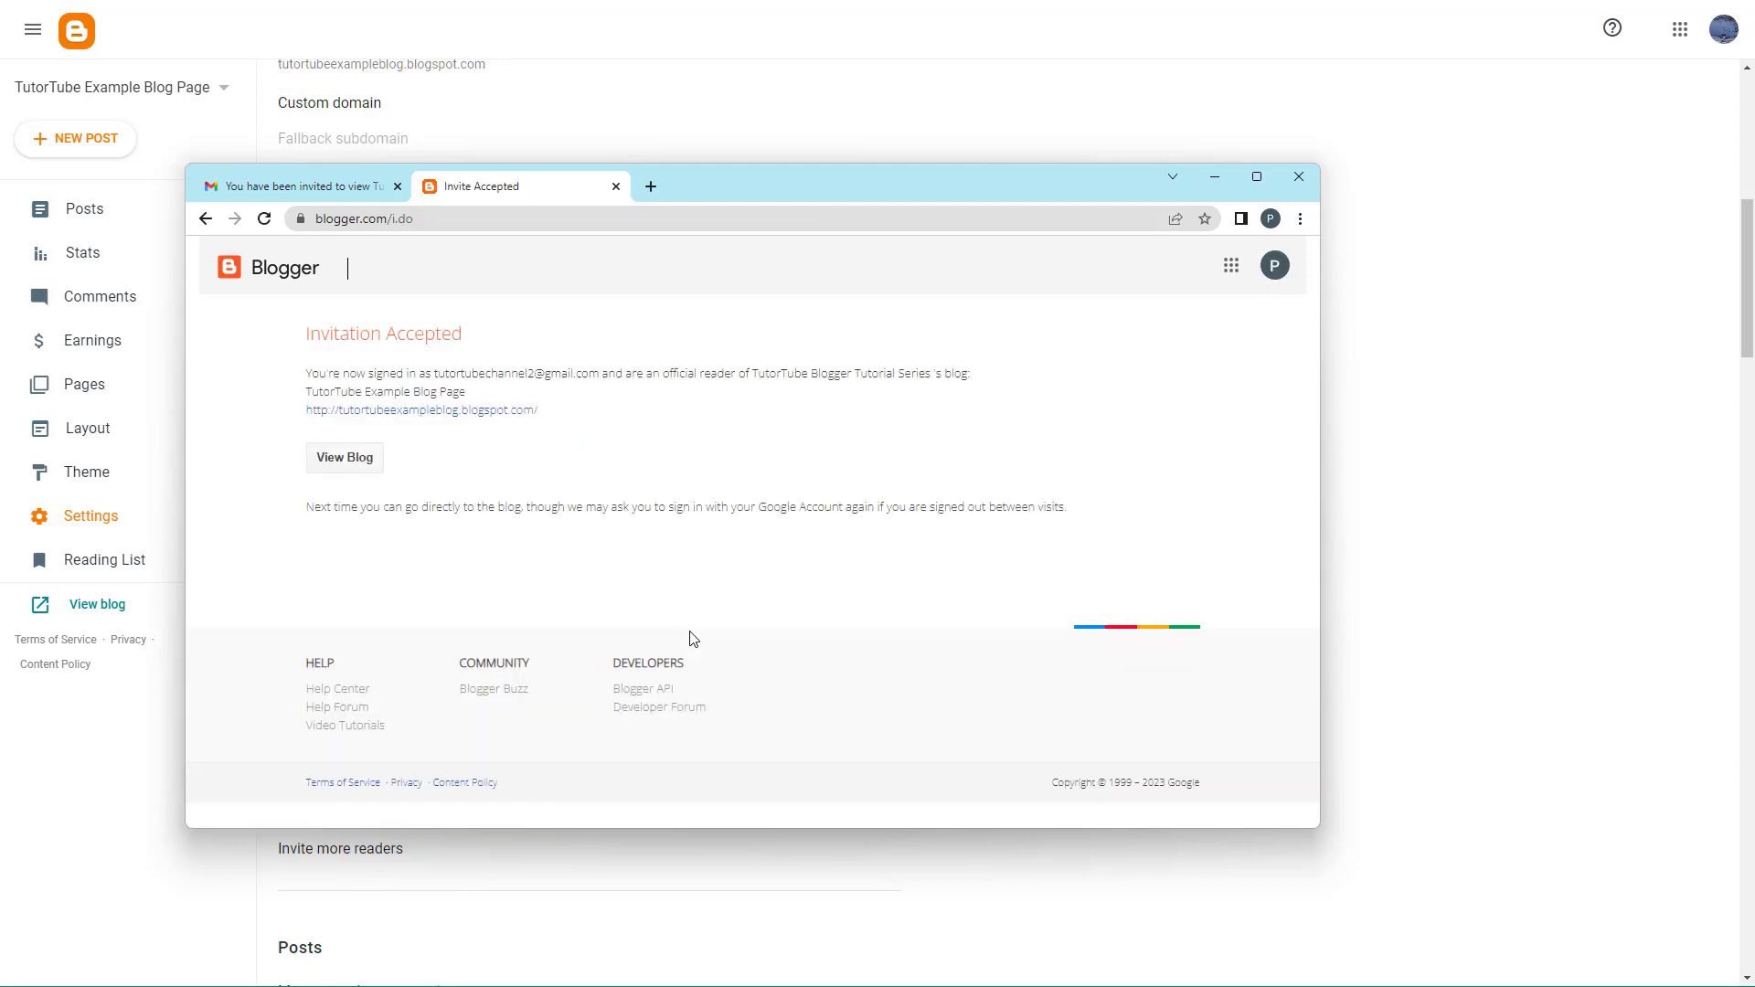
- Open the private TutorTube Example Blog Page and scroll through its posts
{"action": "left_click", "coordinate": [493, 411]}
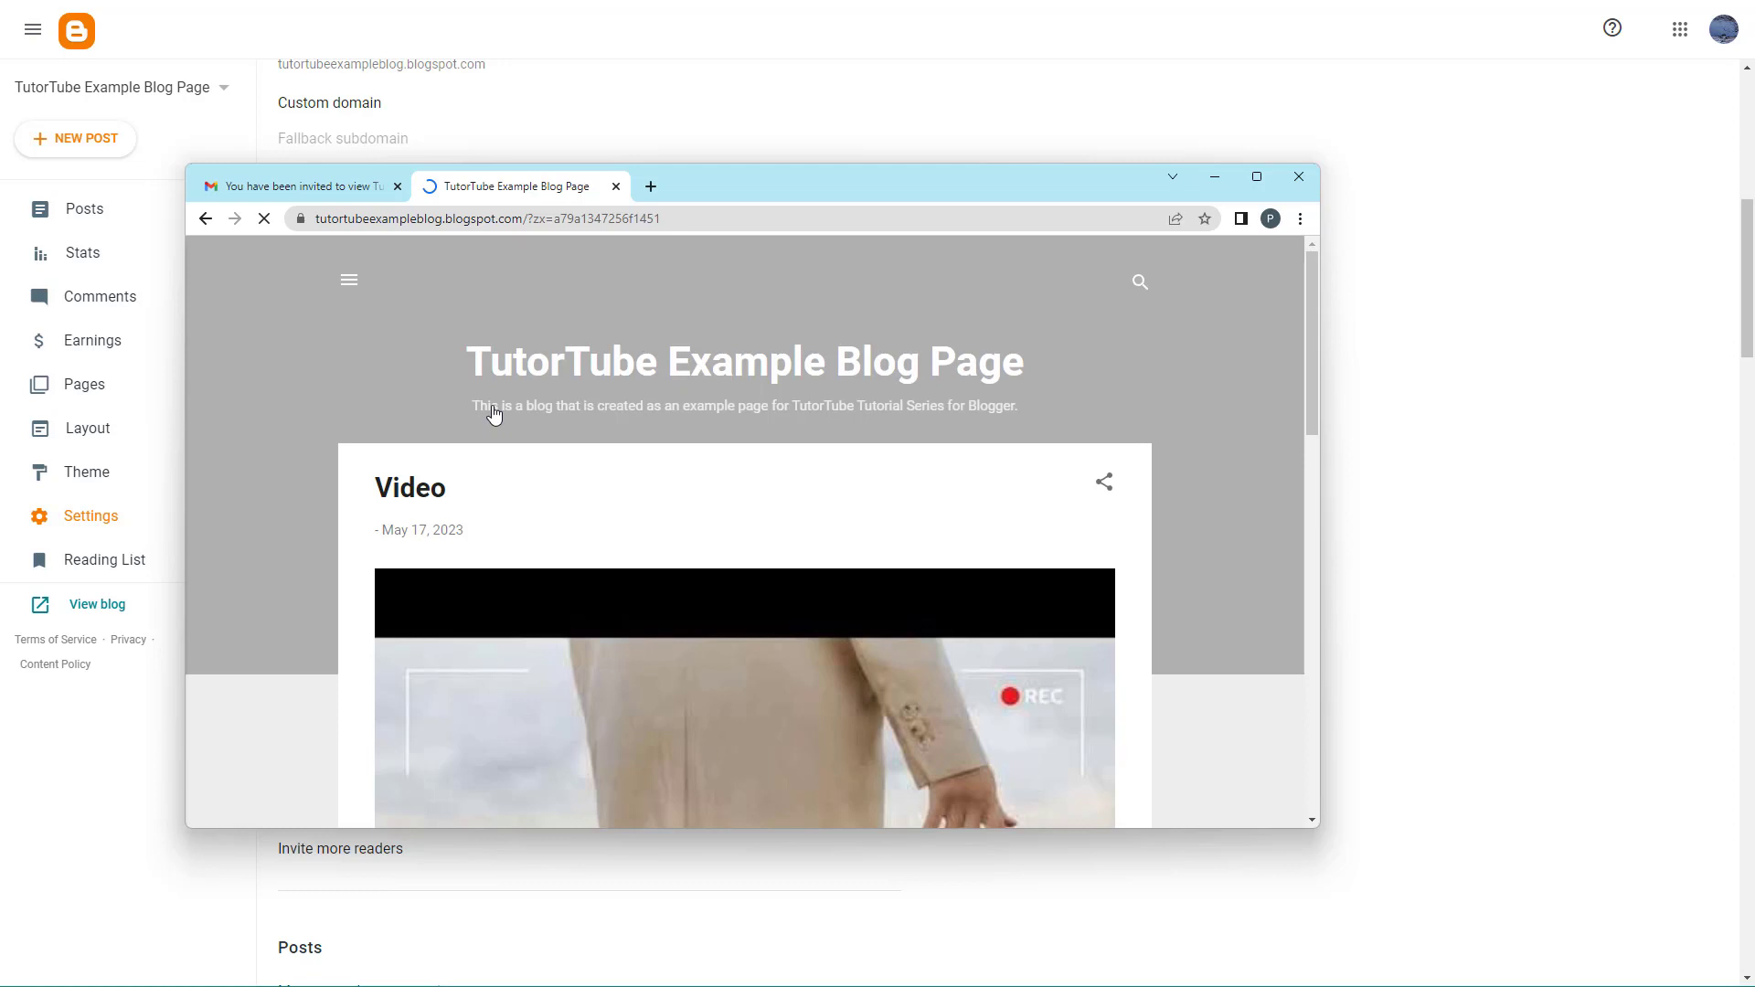
{"action": "scroll", "coordinate": [549, 421], "scroll_direction": "down", "scroll_amount": 8}
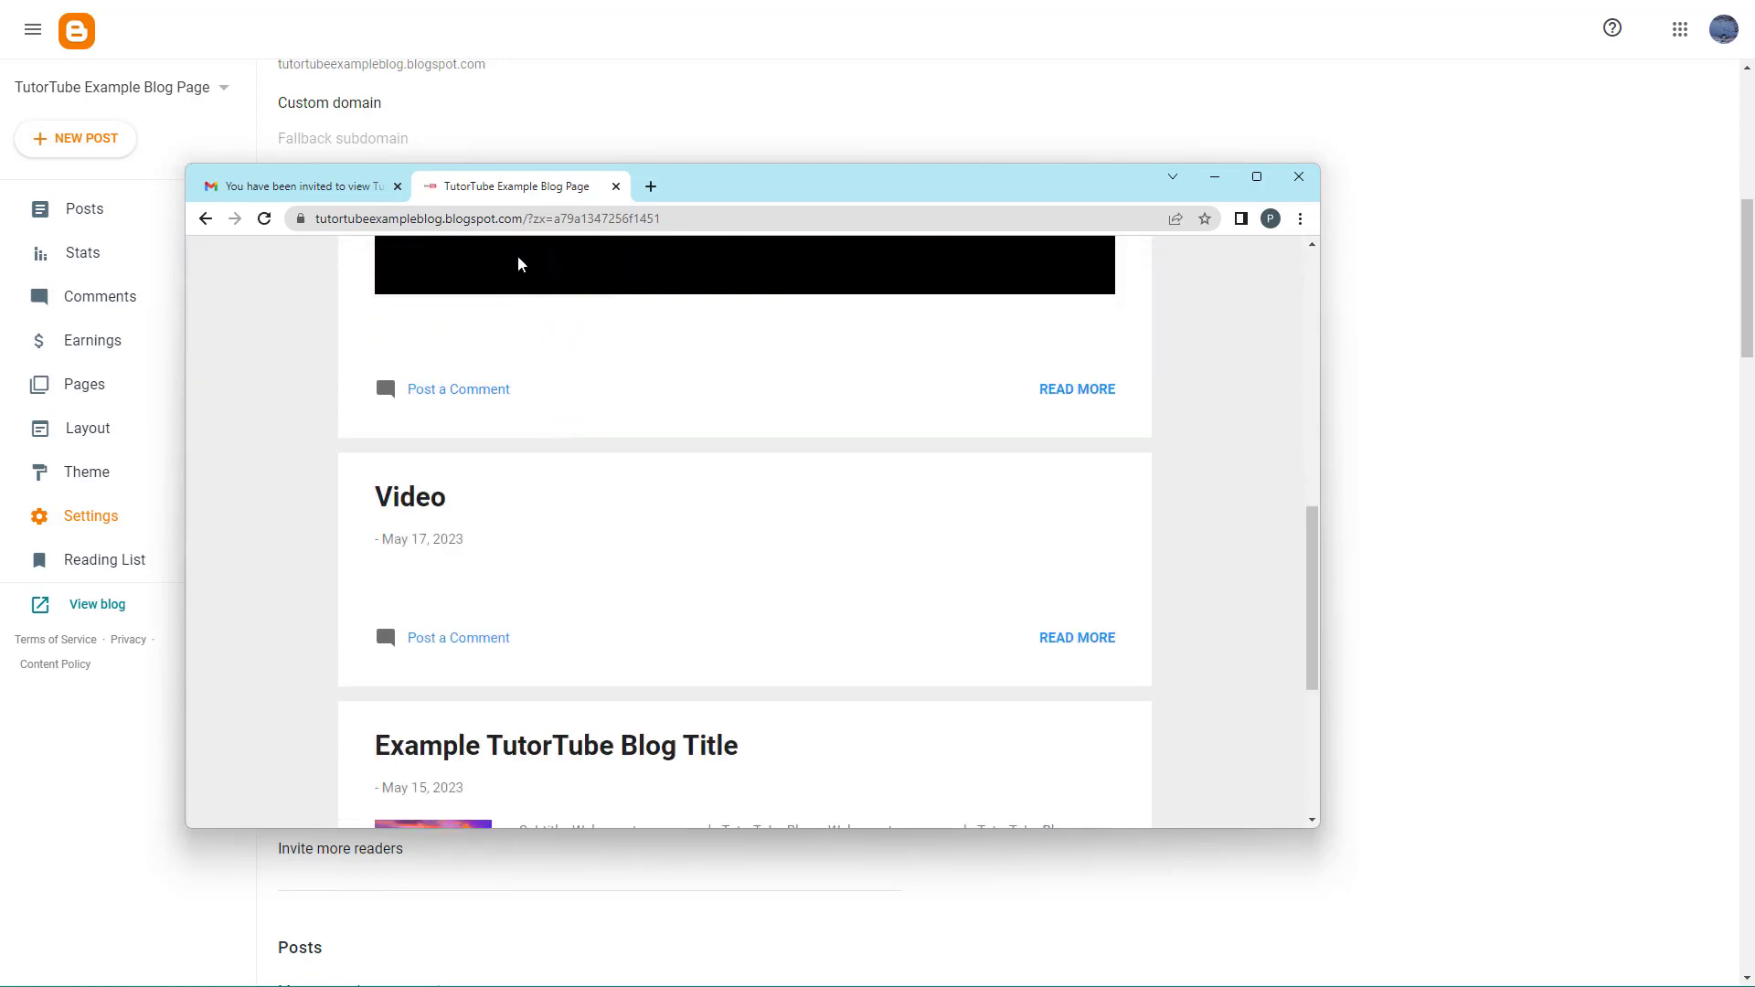